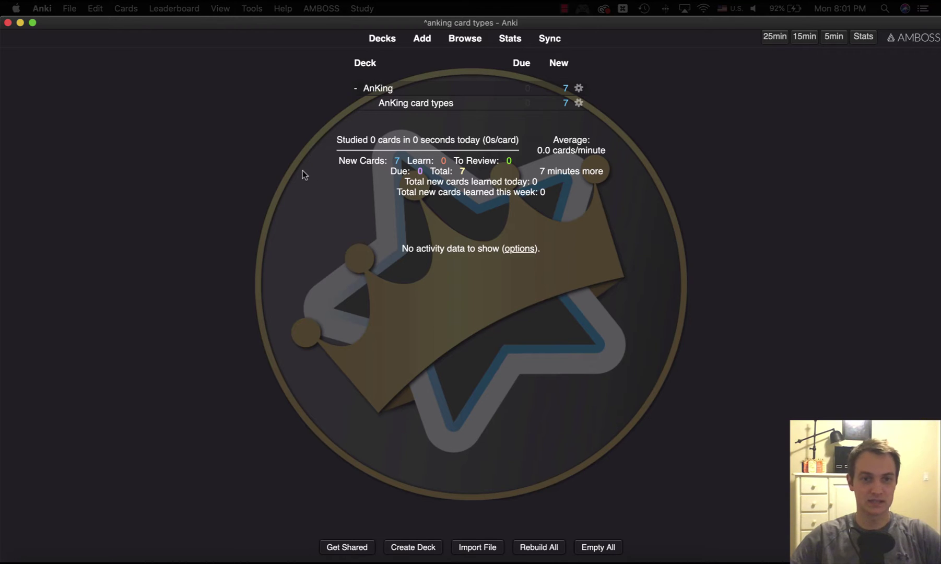
# Go to the Voice Control page in System Preferences' Accessibility settings
pyautogui.click(16, 8)
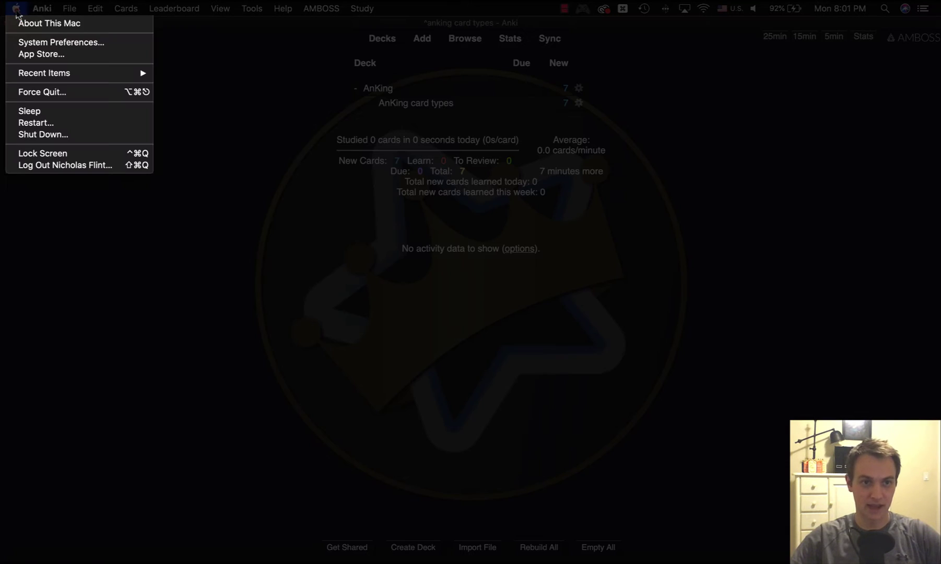
pyautogui.click(54, 46)
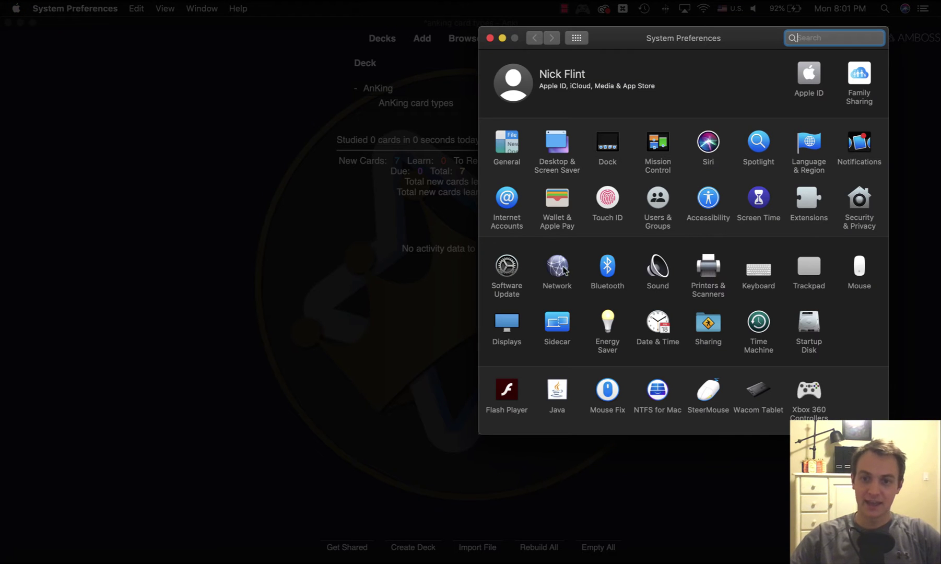
pyautogui.click(708, 202)
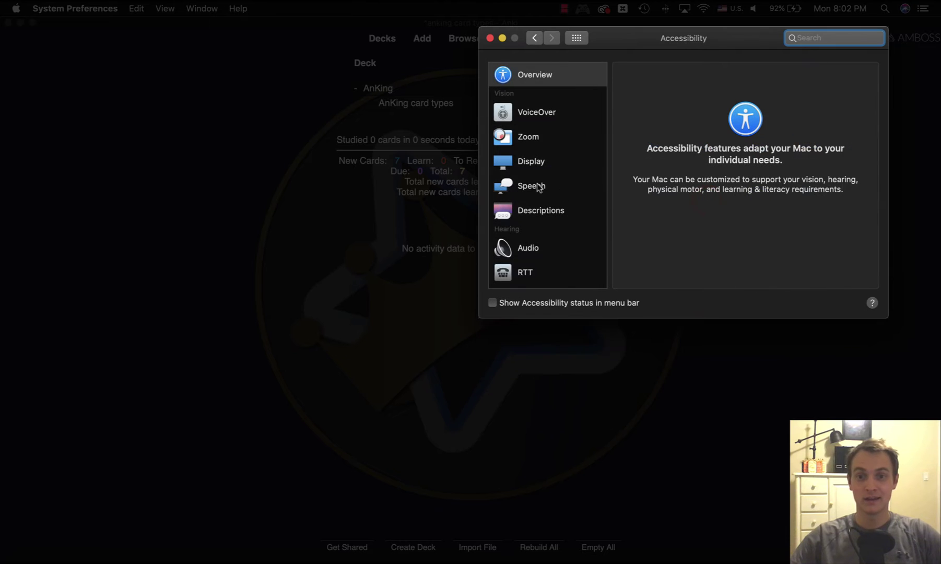
pyautogui.scroll(-5, 538, 186)
pyautogui.click(547, 173)
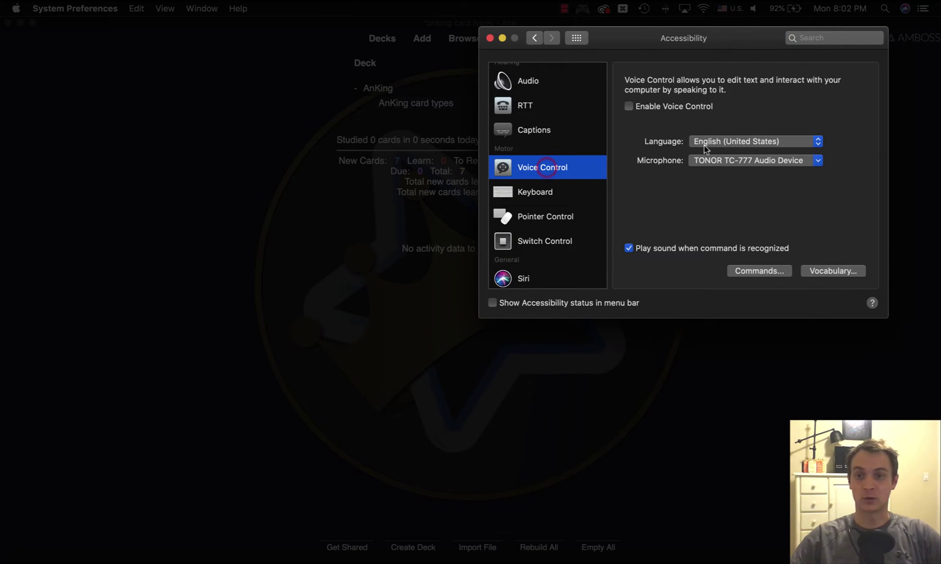
# Enable Voice Control, move its microphone widget aside, and wake it to listen
pyautogui.click(629, 107)
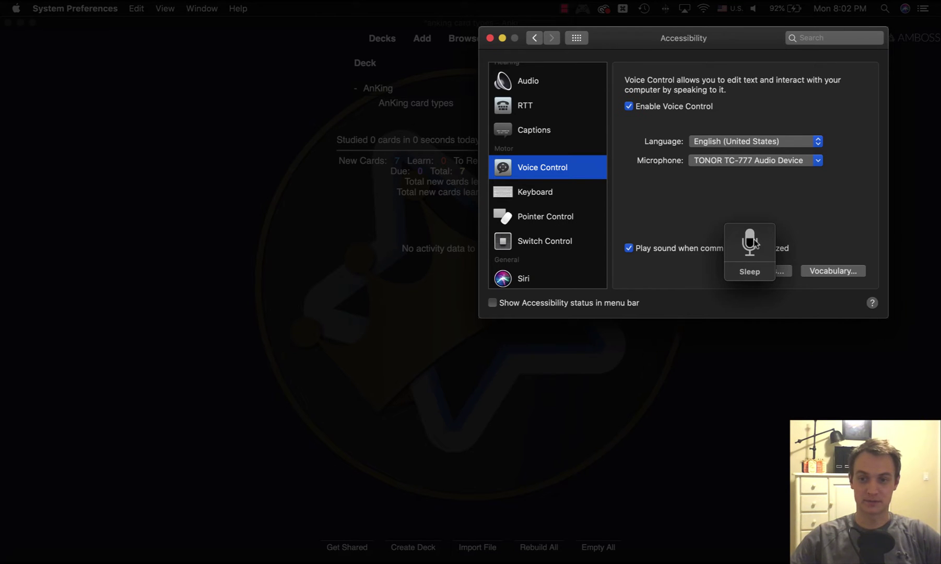
pyautogui.moveTo(752, 243); pyautogui.dragTo(136, 203)
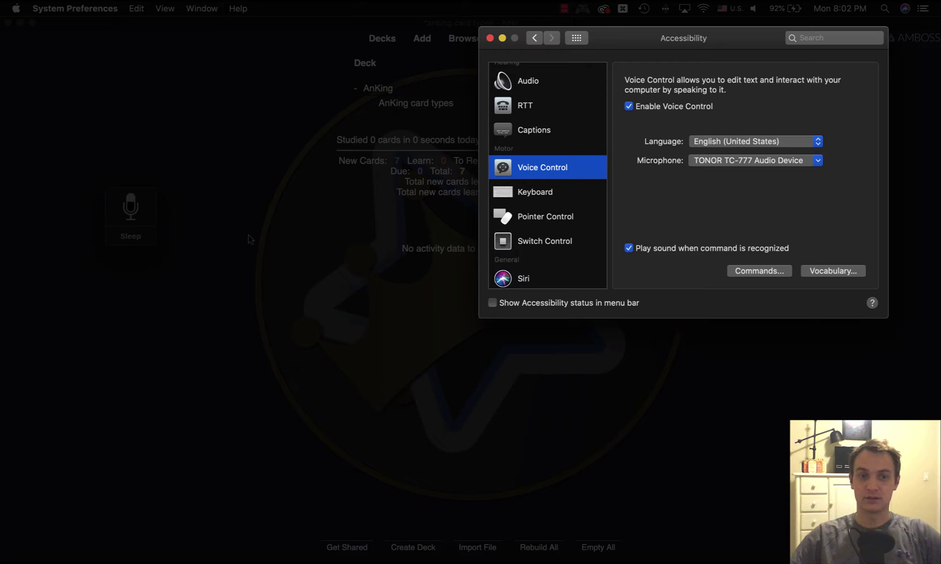
pyautogui.click(135, 236)
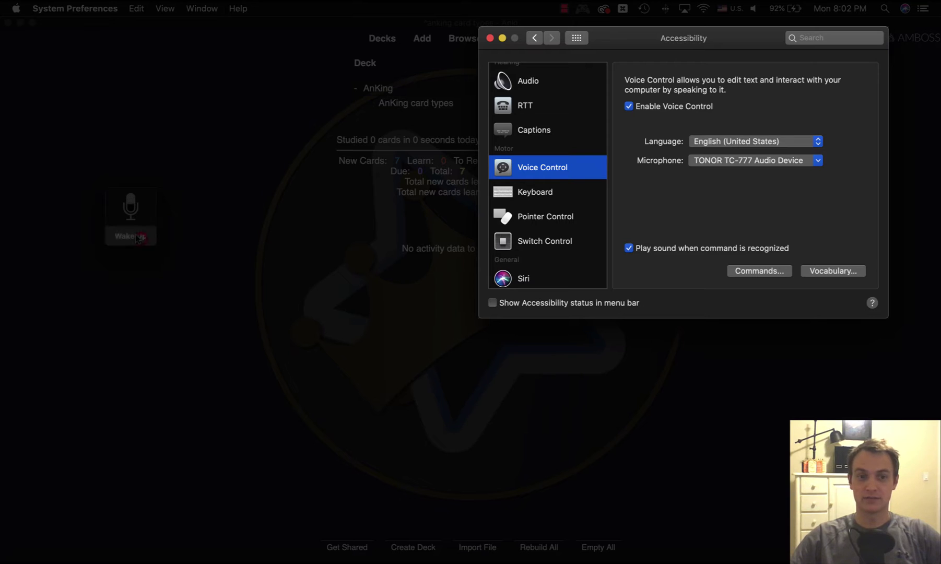
pyautogui.click(762, 274)
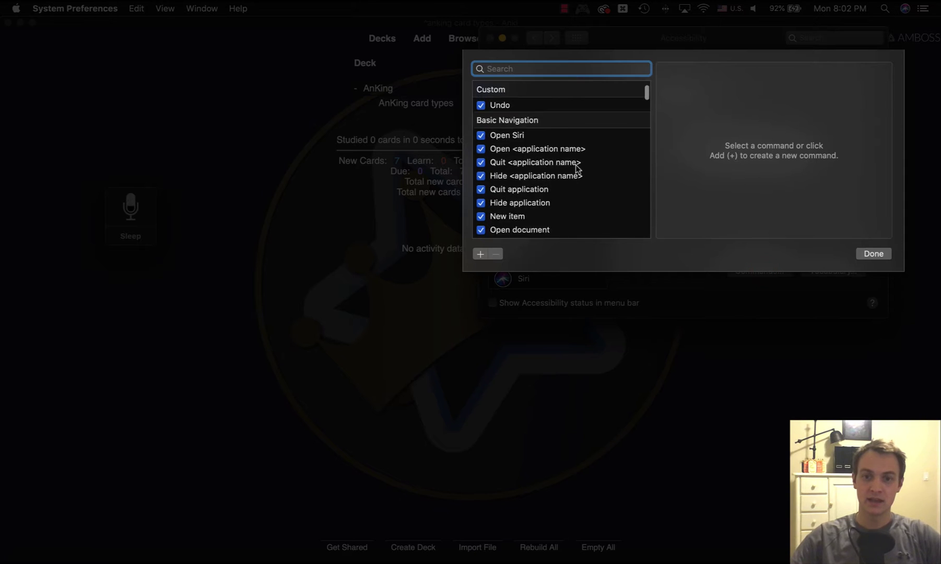
pyautogui.scroll(-10, 574, 168)
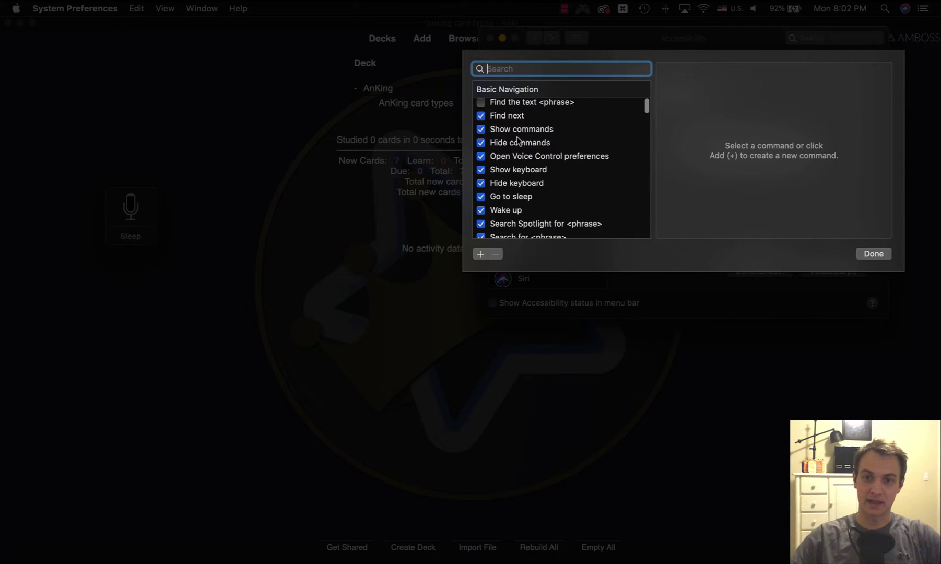
pyautogui.scroll(-10, 547, 203)
pyautogui.scroll(20, 546, 196)
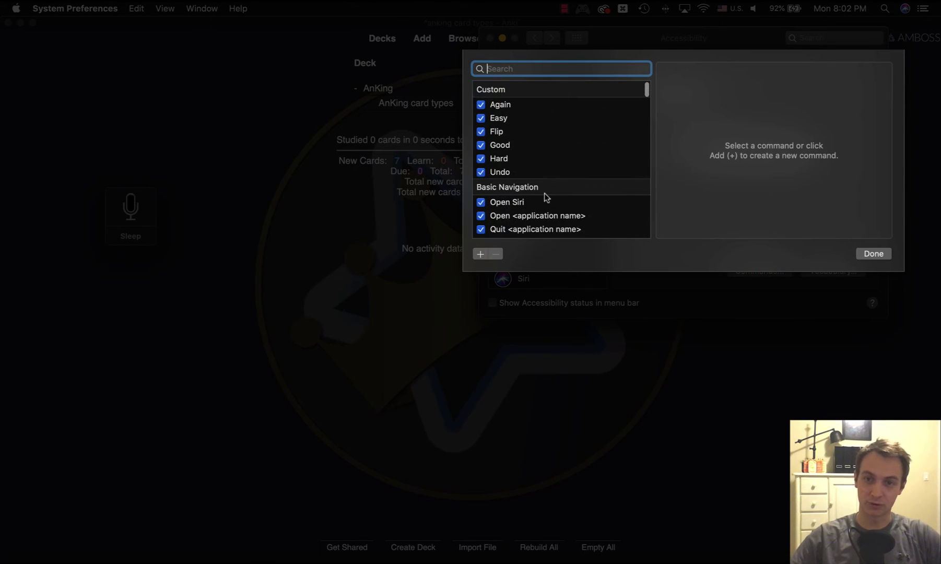
pyautogui.click(516, 110)
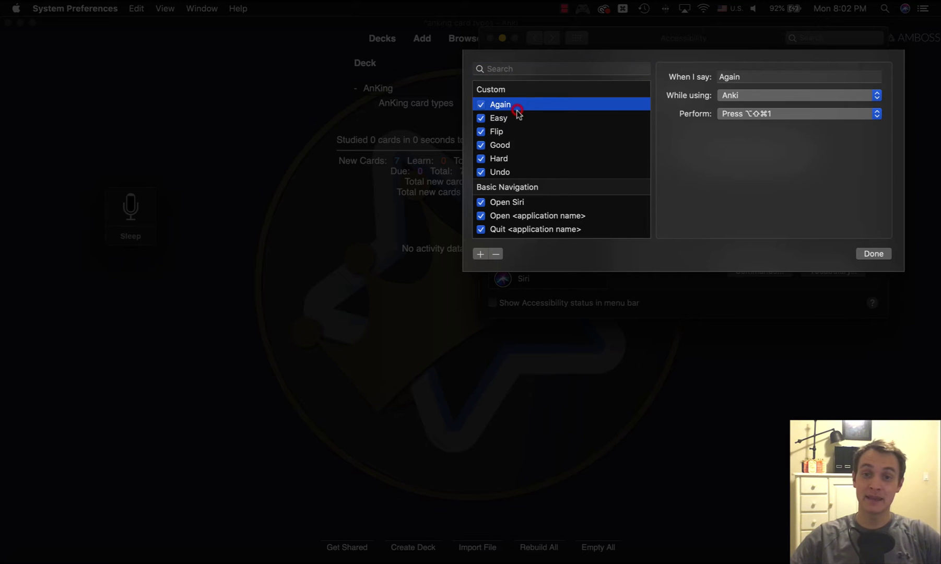
pyautogui.click(514, 118)
pyautogui.click(514, 131)
pyautogui.click(513, 105)
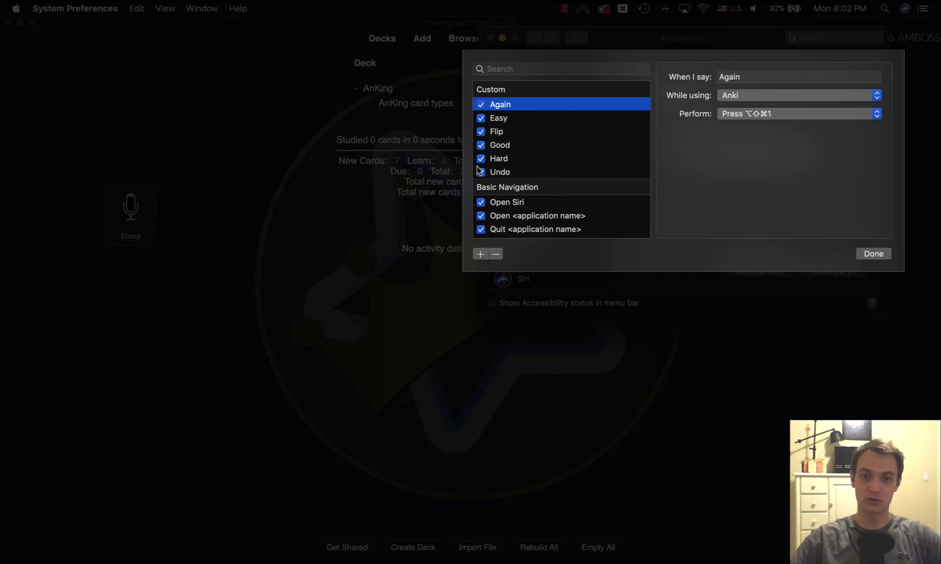
pyautogui.click(497, 131)
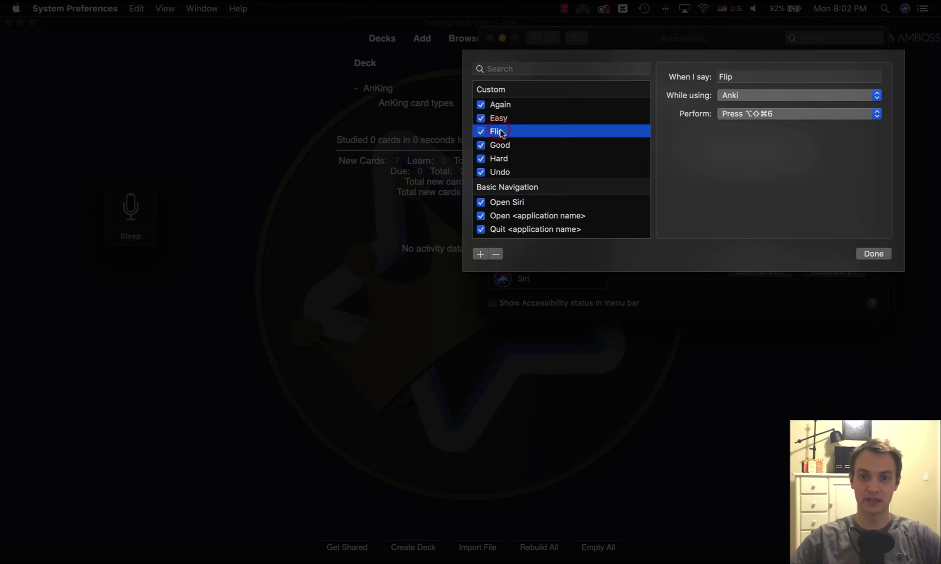
pyautogui.click(510, 104)
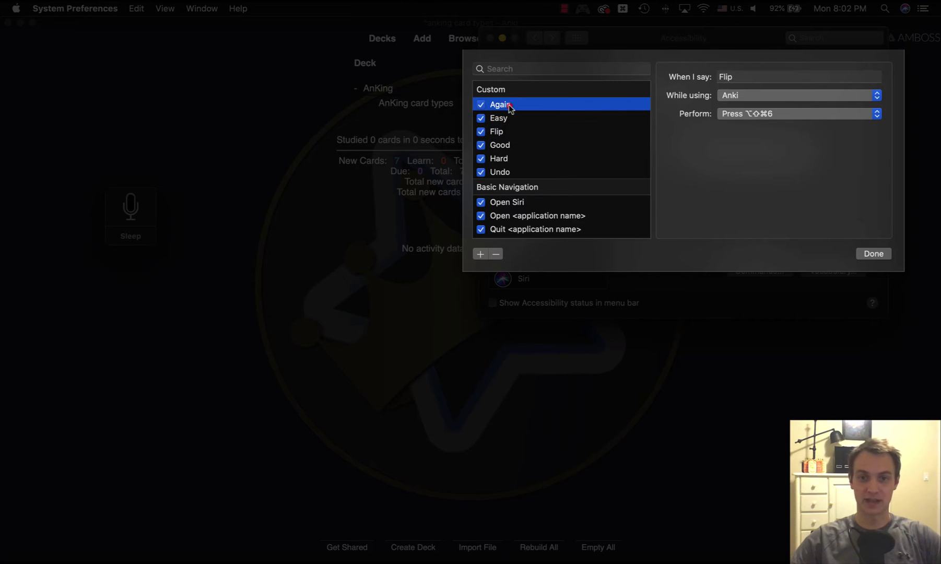
pyautogui.click(881, 256)
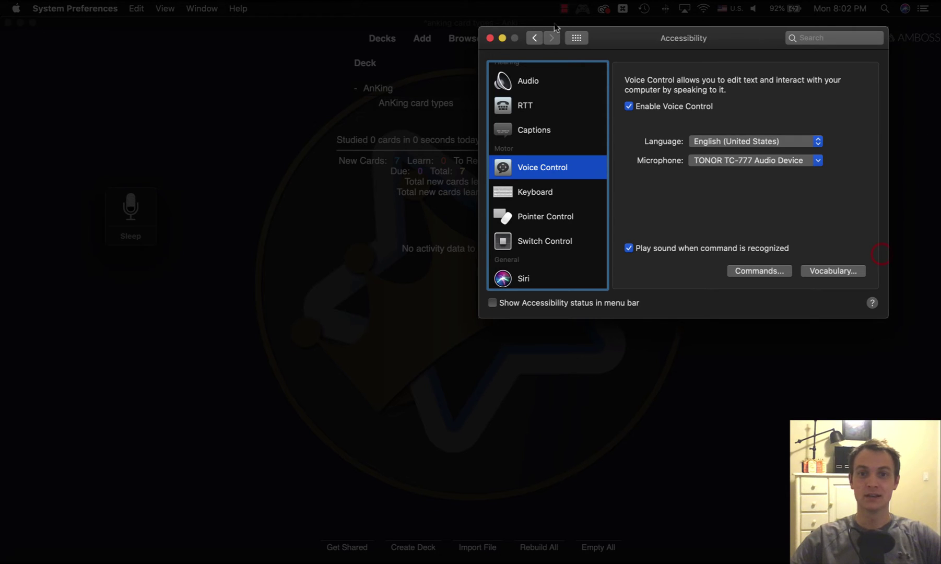
# Close System Preferences and start a review of the AnKing deck in Anki
pyautogui.click(490, 38)
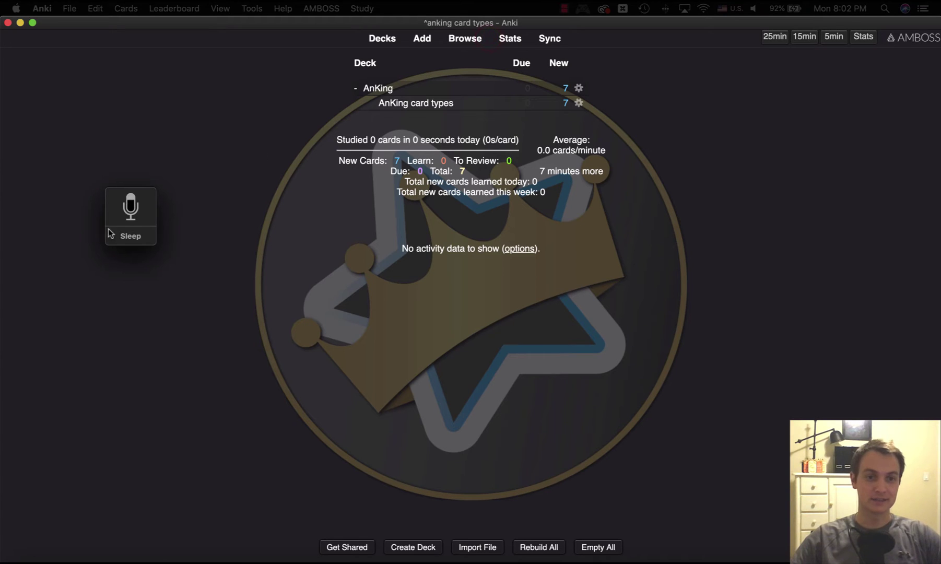
pyautogui.click(377, 88)
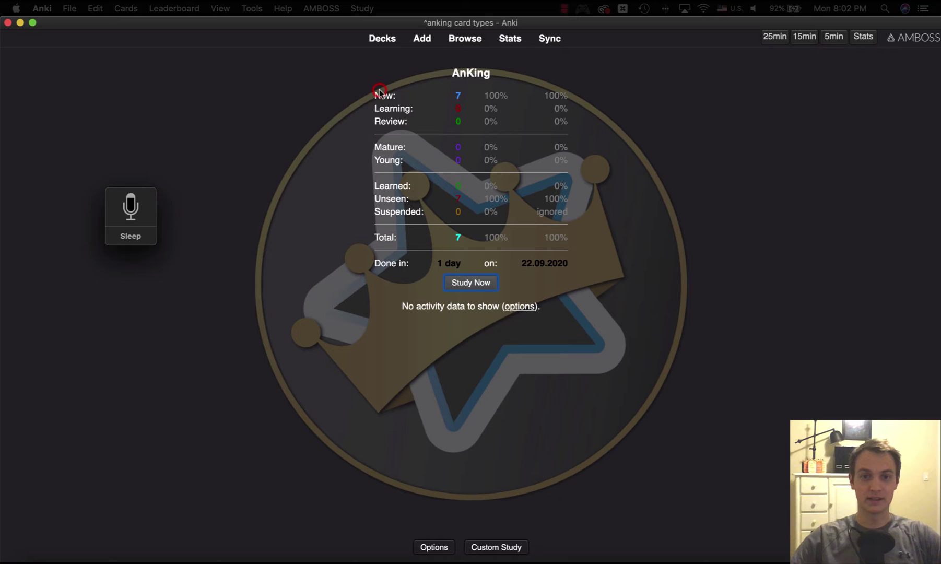
pyautogui.click(465, 283)
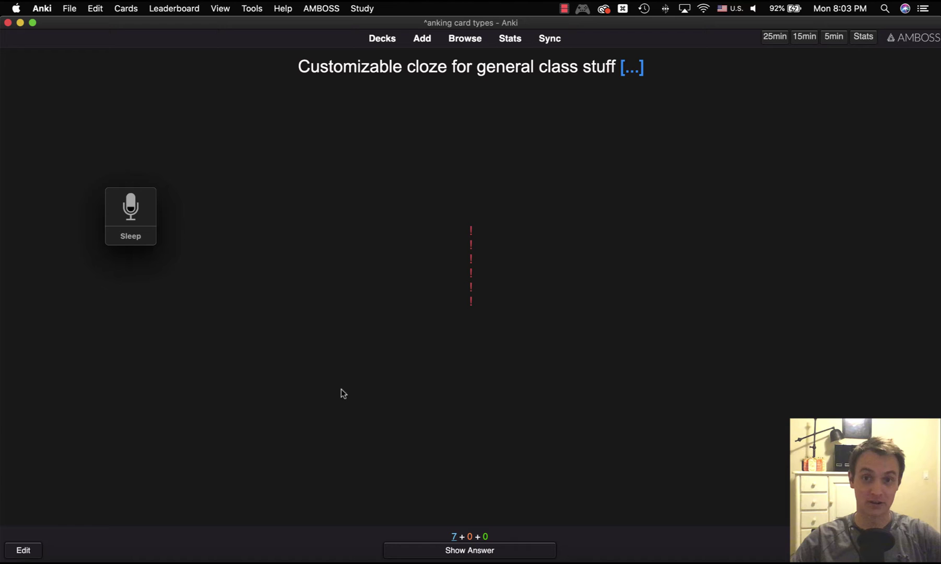
# Reveal the first AnKing card's answer and rate it Again
pyautogui.click(469, 550)
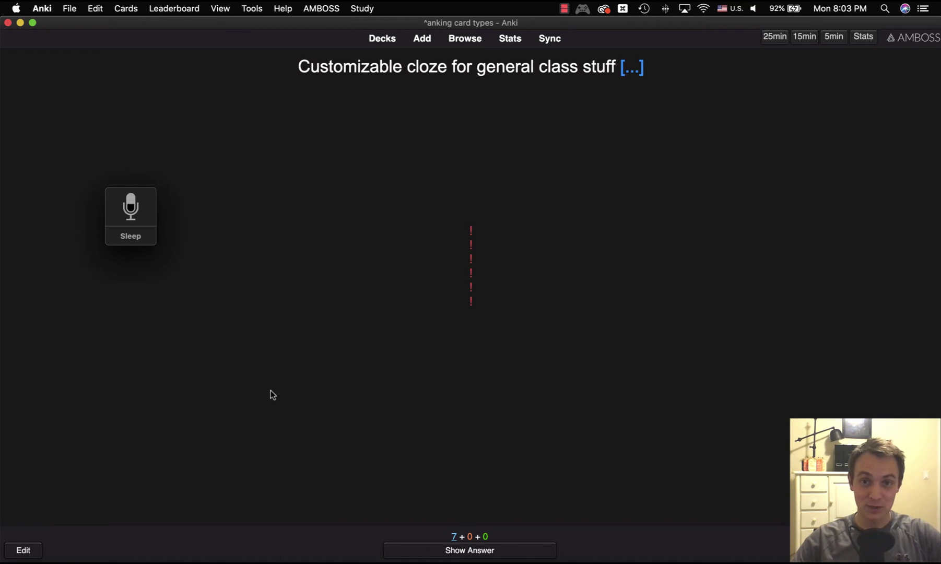
pyautogui.press('Return')
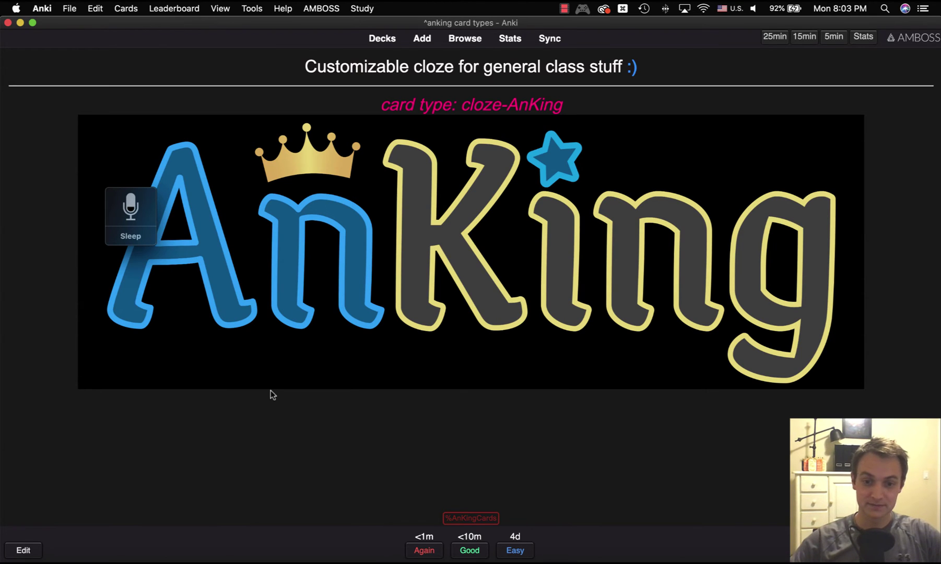
pyautogui.press('1')
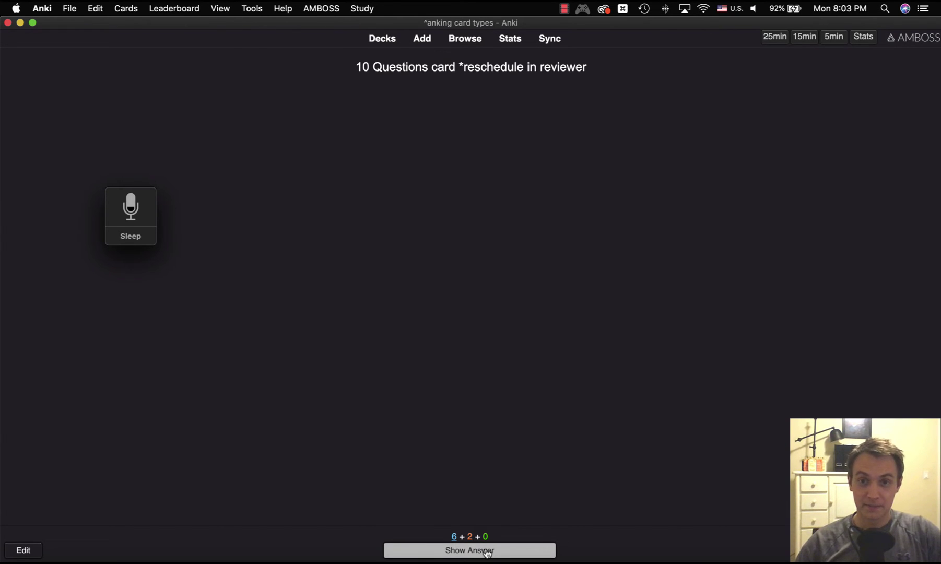
# Rate the 10 Questions and cloze cards Good, then put Voice Control to sleep
pyautogui.click(487, 553)
pyautogui.click(486, 552)
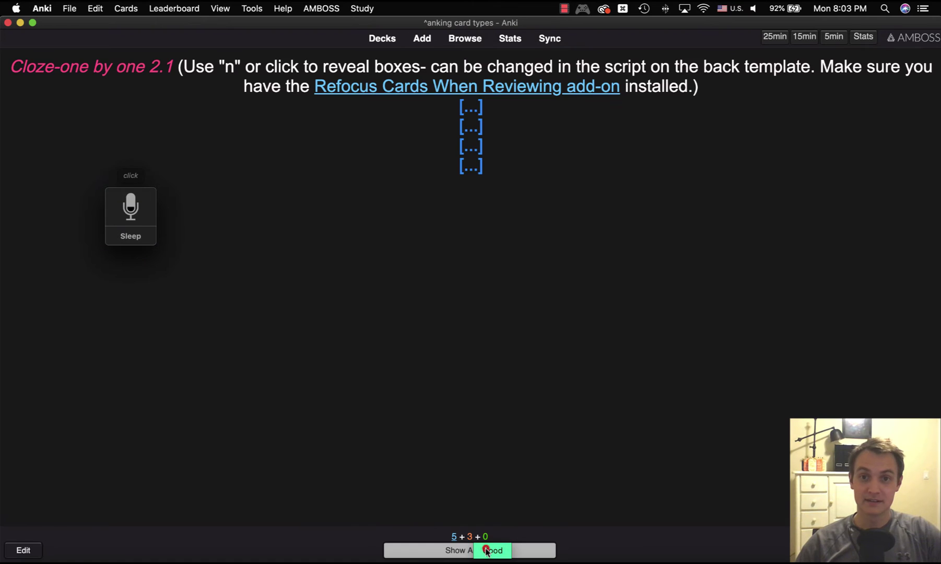
pyautogui.click(486, 552)
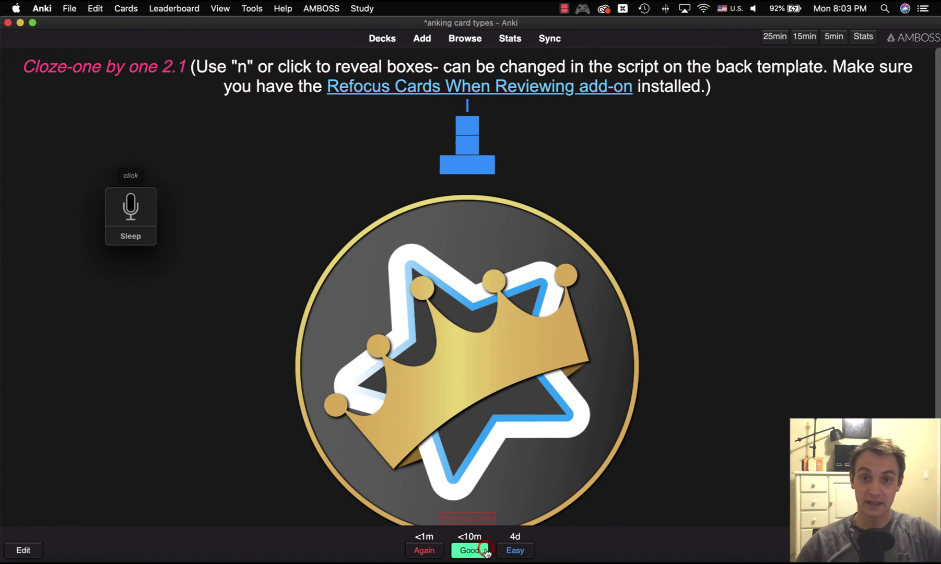
pyautogui.click(486, 552)
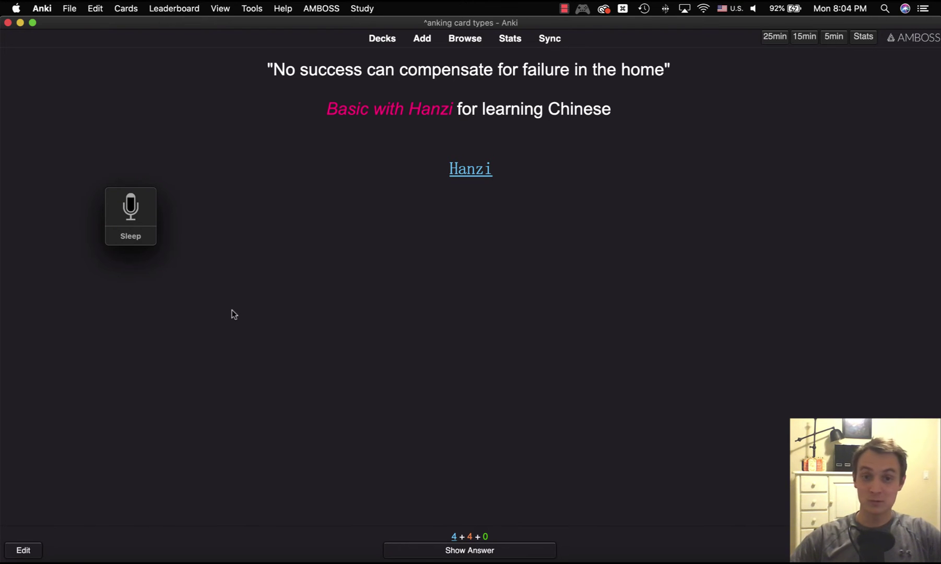
pyautogui.click(131, 238)
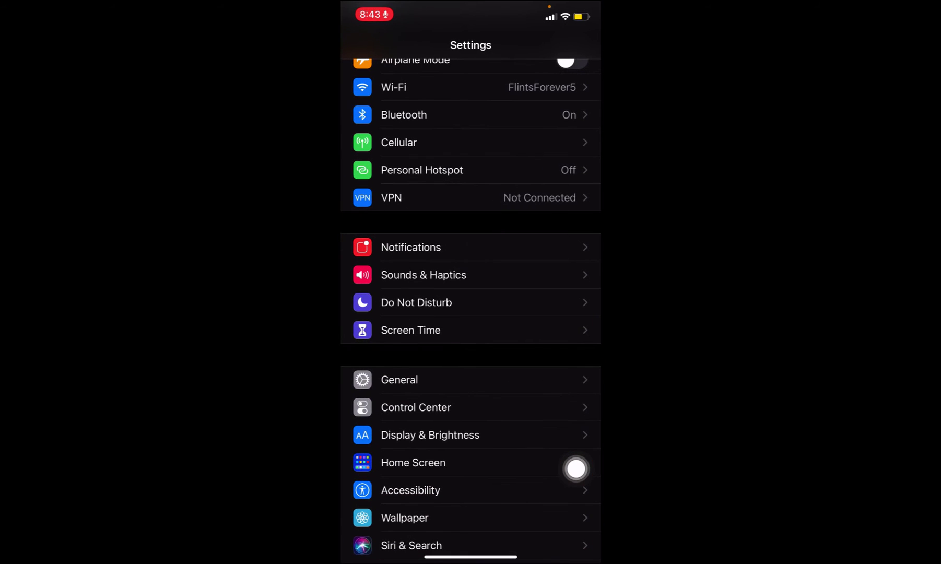
# Go to the custom commands list in the iPhone's Voice Control settings
pyautogui.click(576, 468)
pyautogui.click(446, 116)
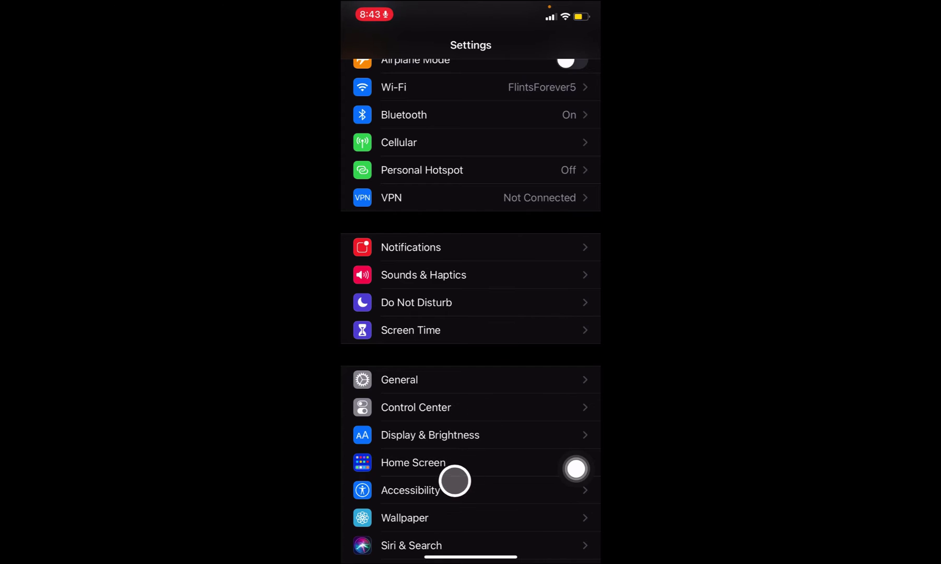
pyautogui.click(474, 488)
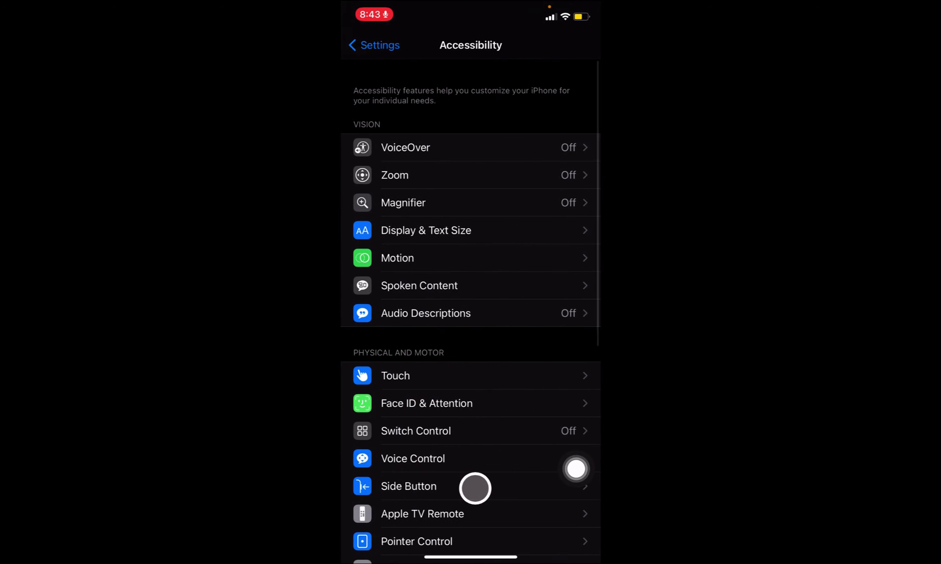
pyautogui.click(474, 459)
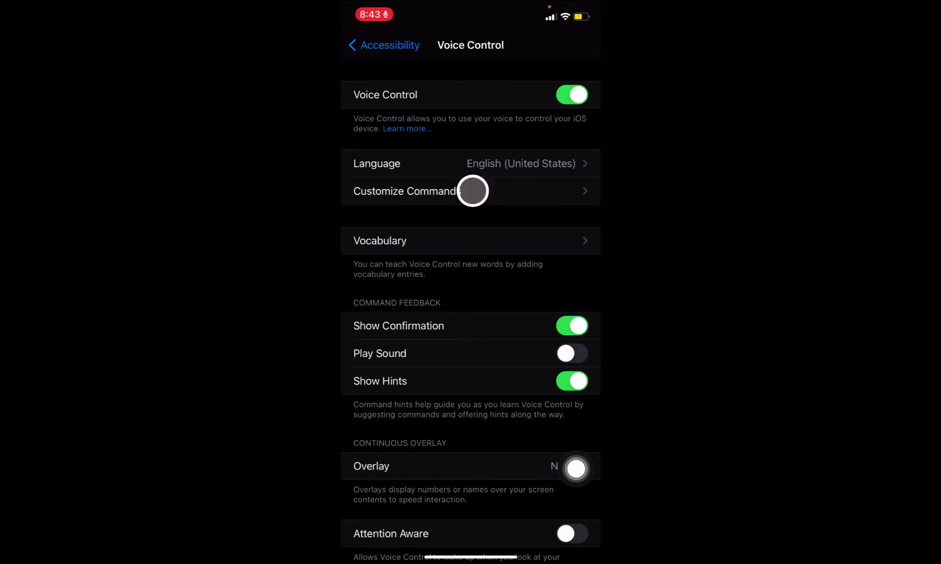
pyautogui.click(505, 191)
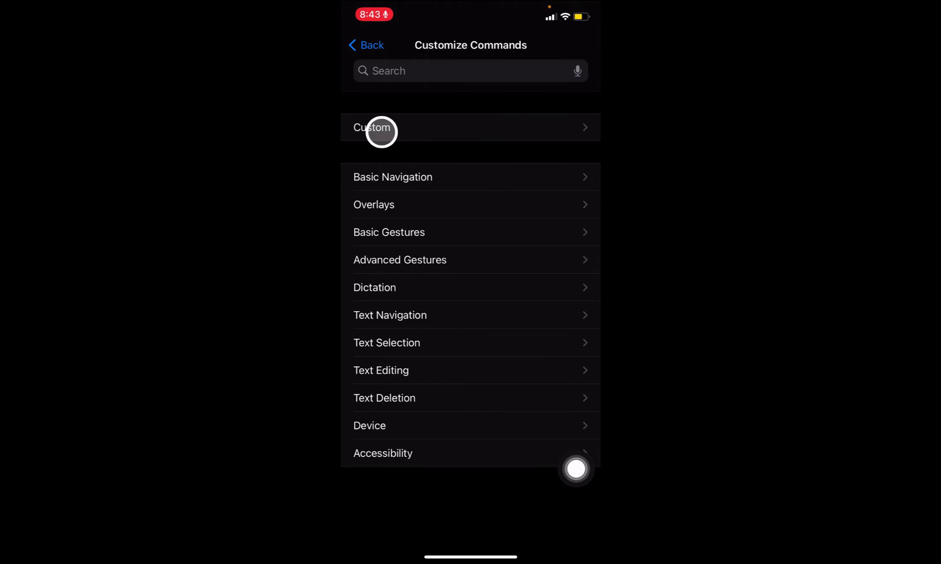
pyautogui.click(465, 129)
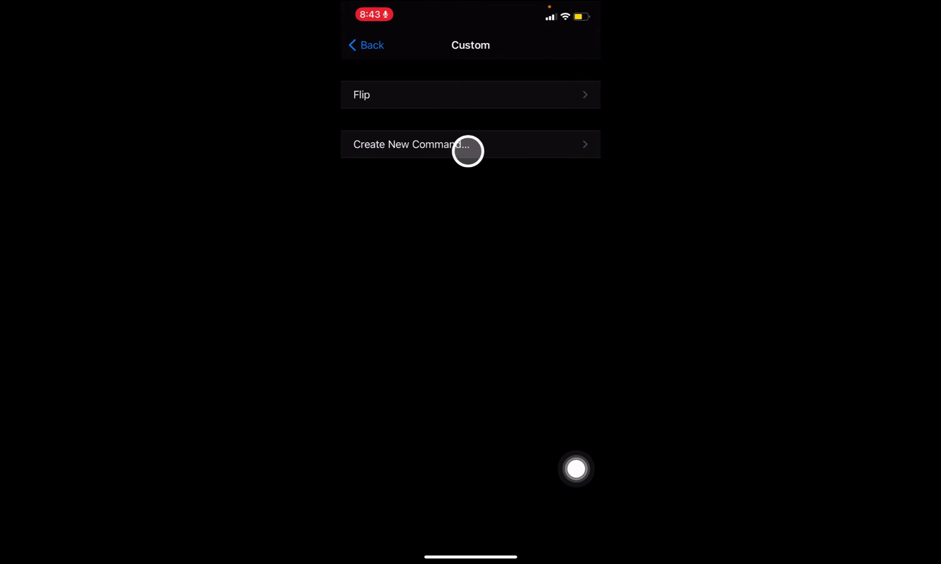
# Create a new command named 'Wrong' that runs a recorded single-tap gesture
pyautogui.click(471, 147)
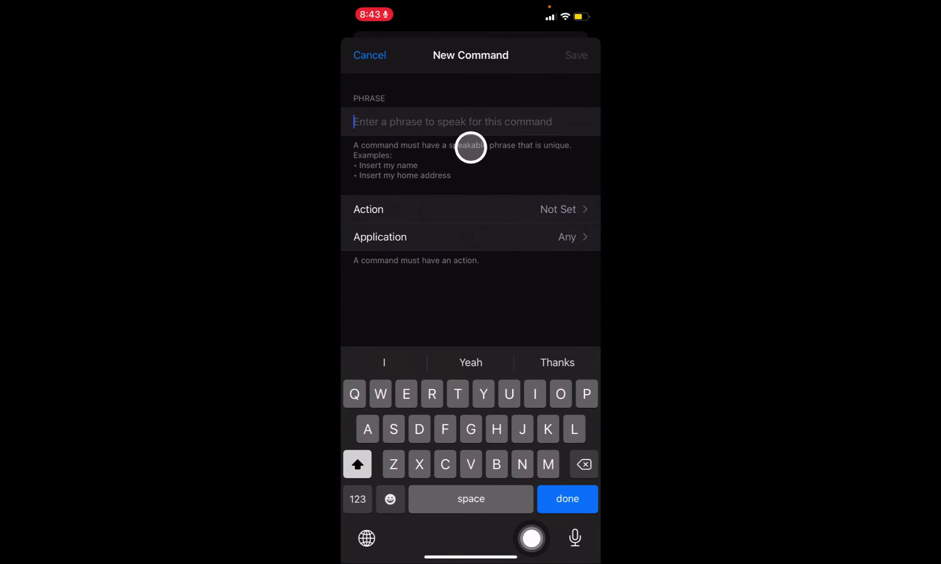
pyautogui.write('Wrong')
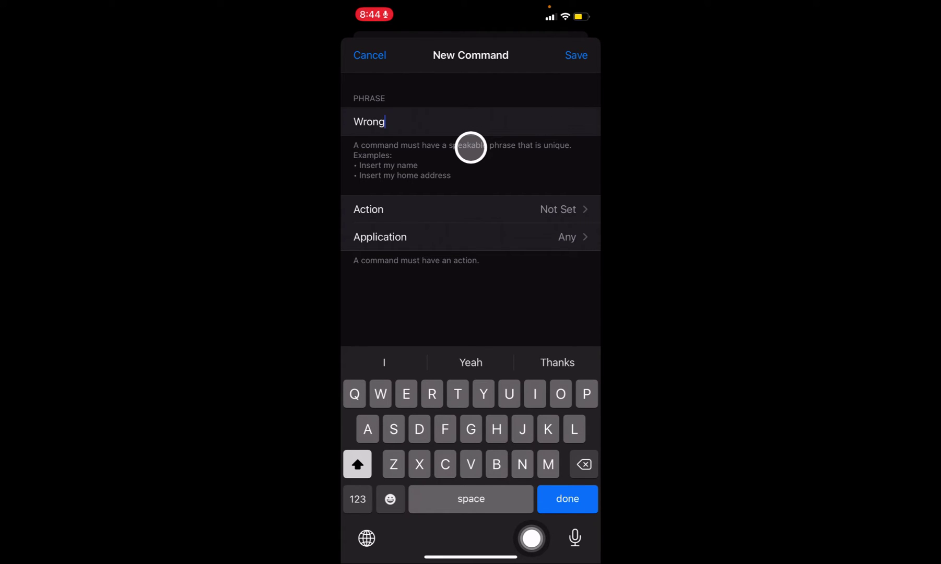
pyautogui.click(564, 209)
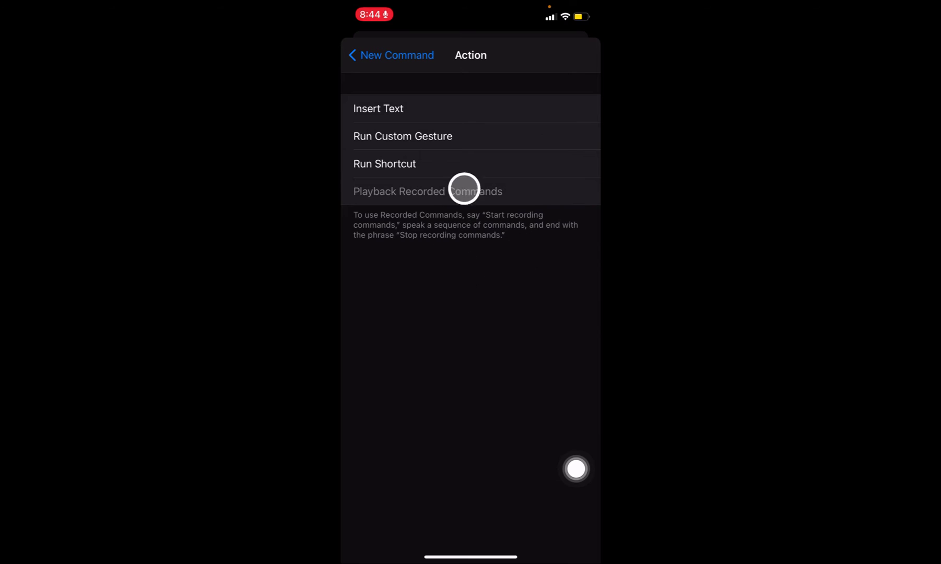
pyautogui.click(443, 136)
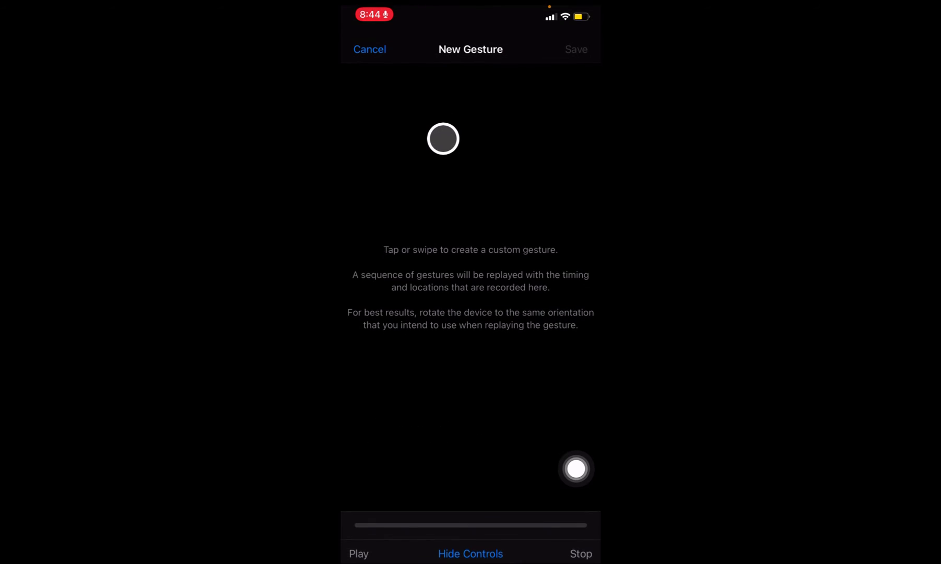
pyautogui.click(378, 287)
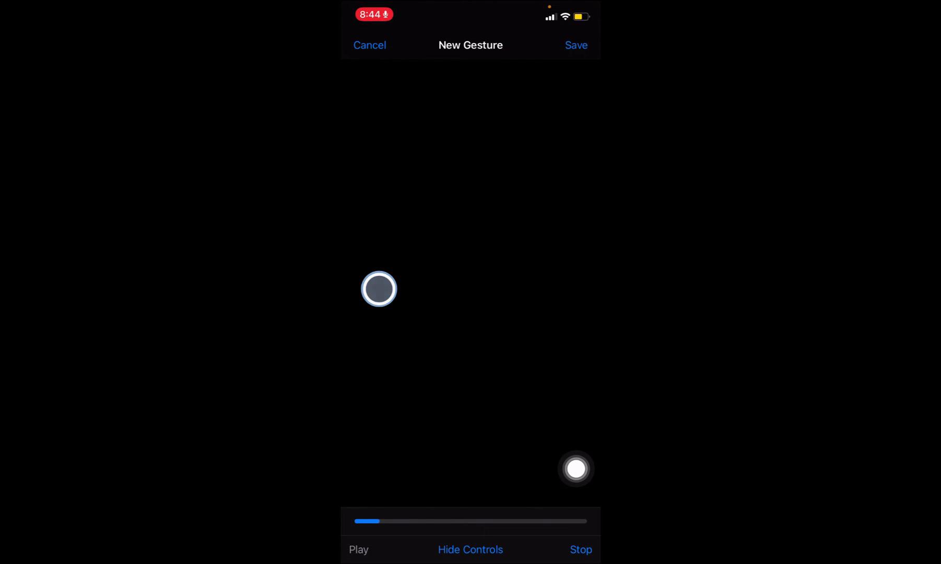
pyautogui.click(576, 46)
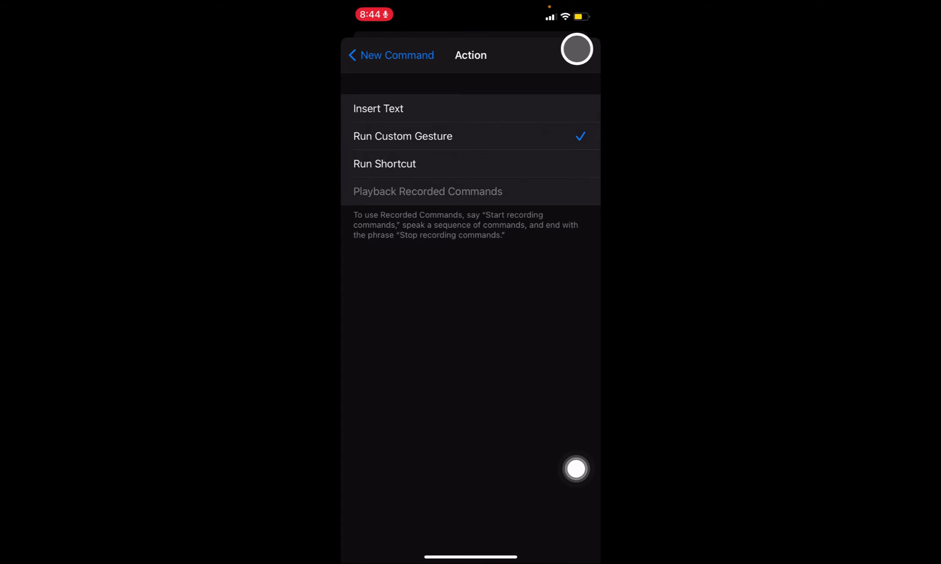
pyautogui.click(395, 54)
# Limit the Wrong command to the Anki app and save it
pyautogui.click(569, 238)
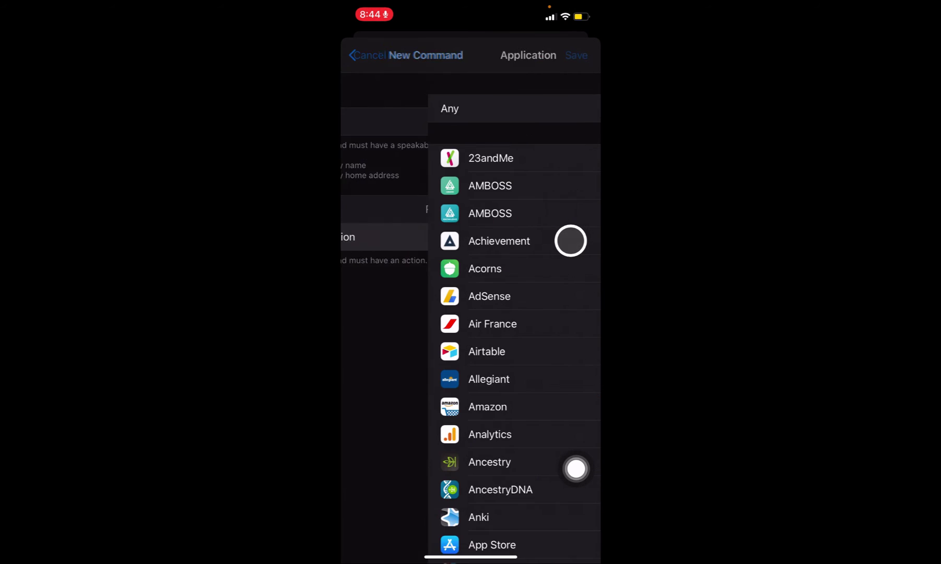
pyautogui.click(576, 468)
pyautogui.click(475, 422)
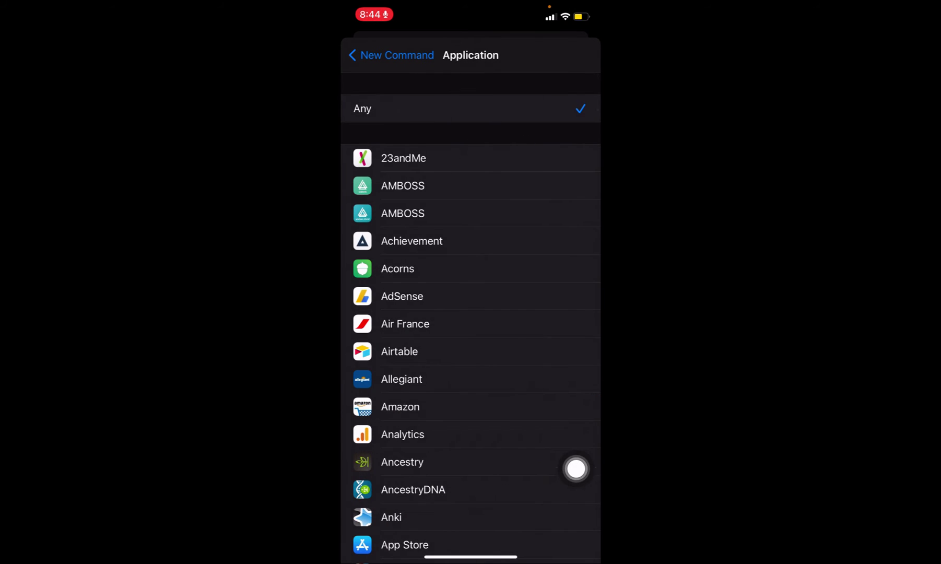
pyautogui.scroll(-5, 470, 313)
pyautogui.click(470, 203)
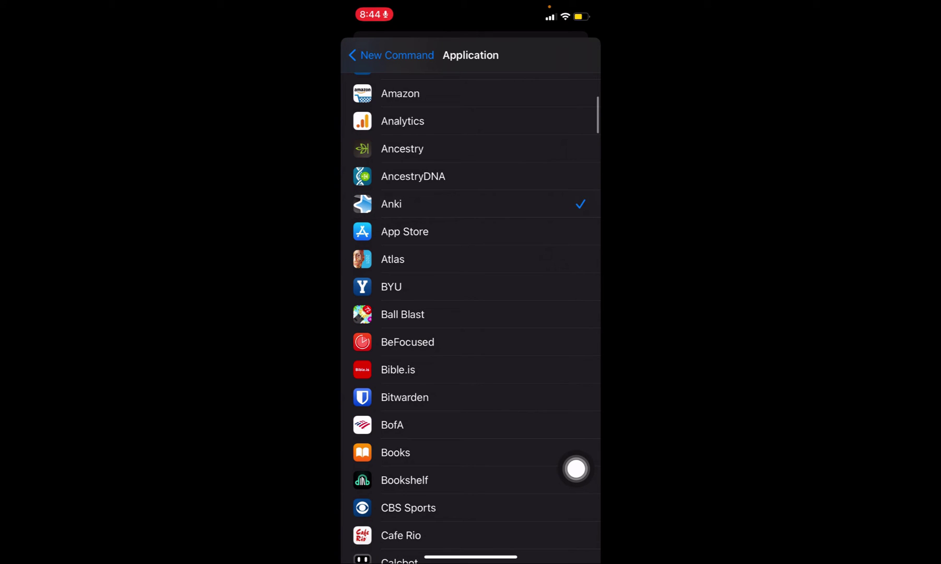
pyautogui.click(576, 468)
pyautogui.click(416, 422)
pyautogui.click(420, 61)
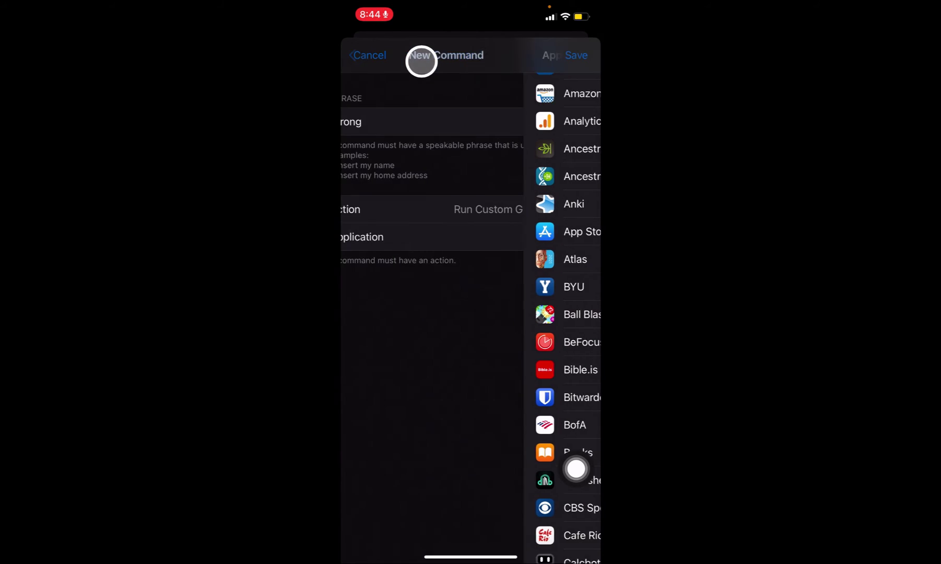
pyautogui.click(572, 55)
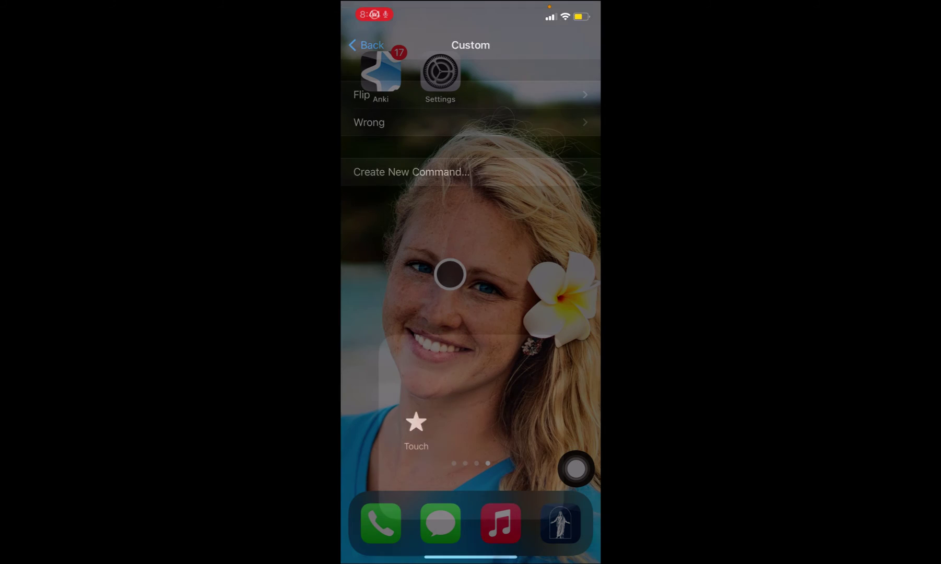
# Launch AnkiMobile from the home screen and open the Classes deck for review
pyautogui.click(381, 73)
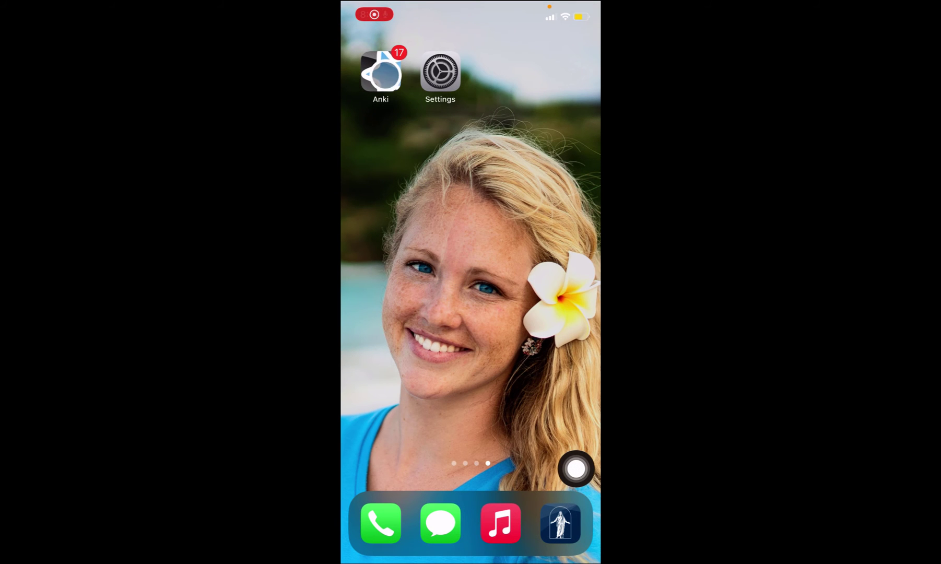
pyautogui.click(575, 468)
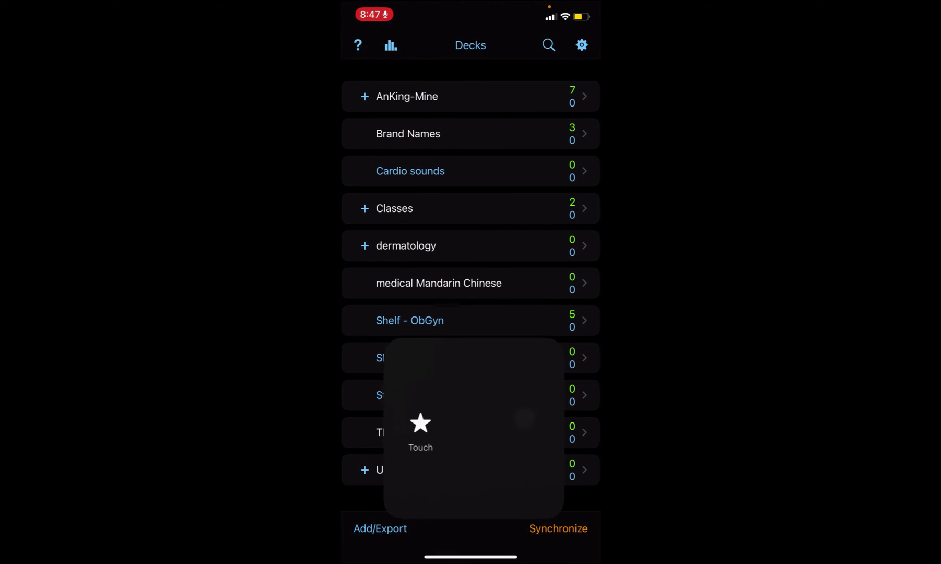
pyautogui.click(421, 424)
pyautogui.click(460, 210)
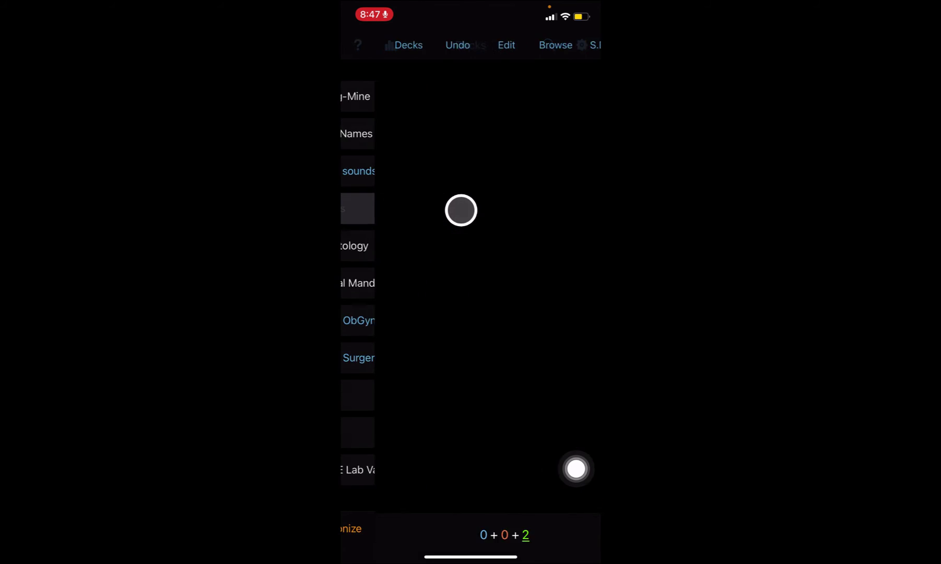
pyautogui.click(576, 469)
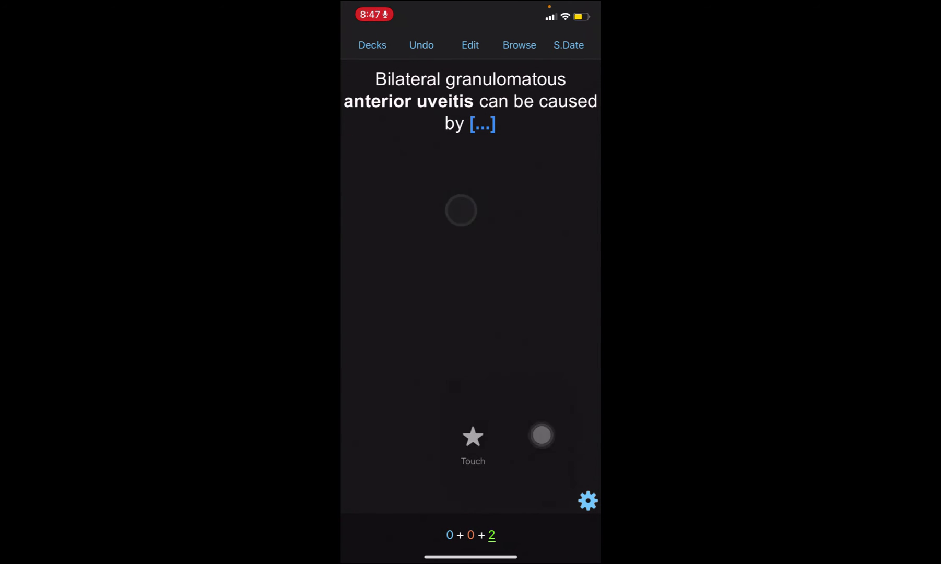
pyautogui.click(472, 440)
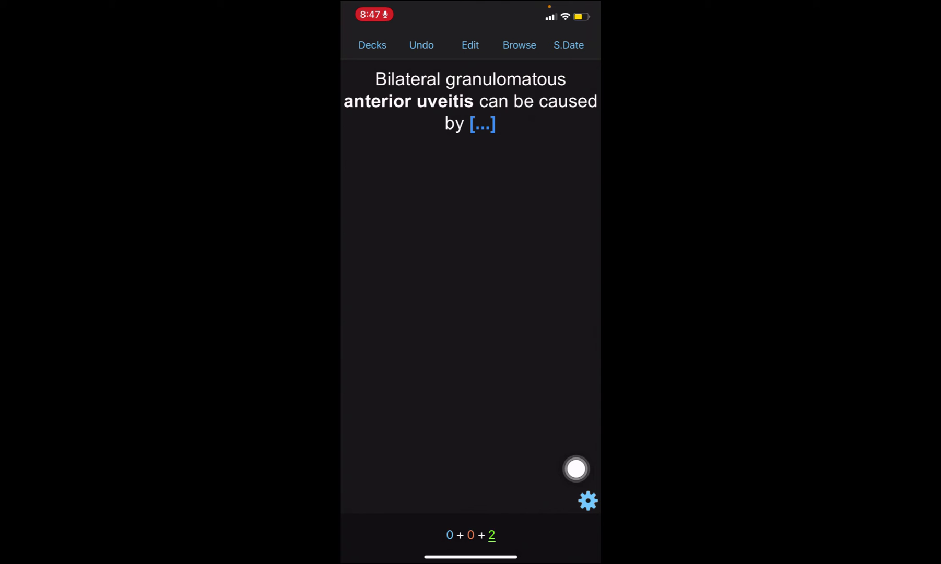
# Reveal and answer the uveitis and diverticulitis cards to finish the deck
pyautogui.click(543, 275)
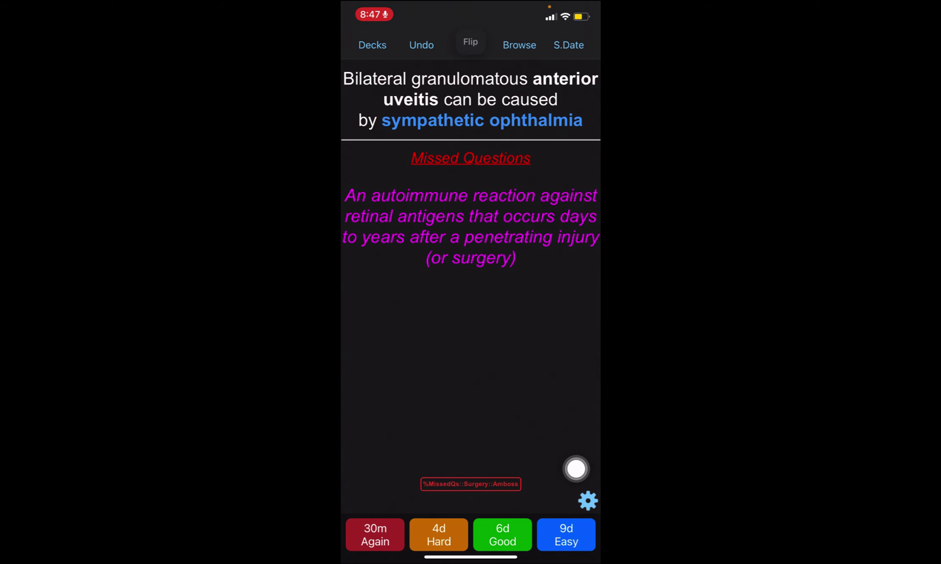
pyautogui.click(372, 308)
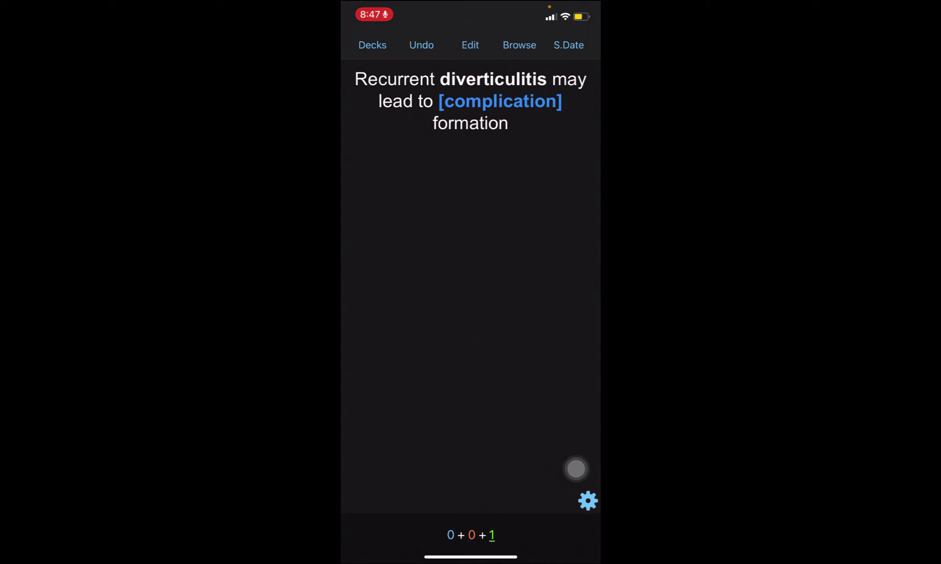
pyautogui.click(543, 274)
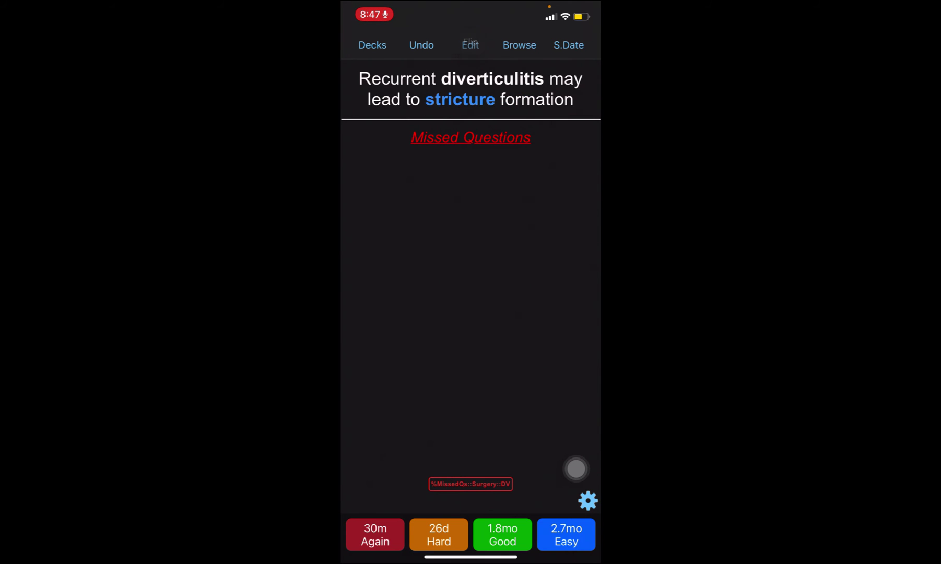
pyautogui.click(543, 274)
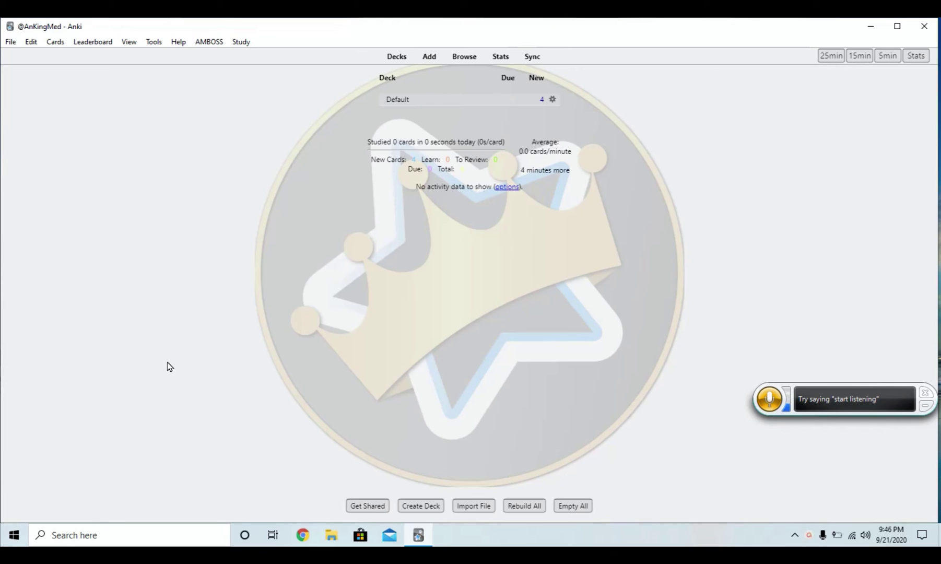
# Search the taskbar for 'windows' and launch Windows Speech Recognition
pyautogui.click(120, 529)
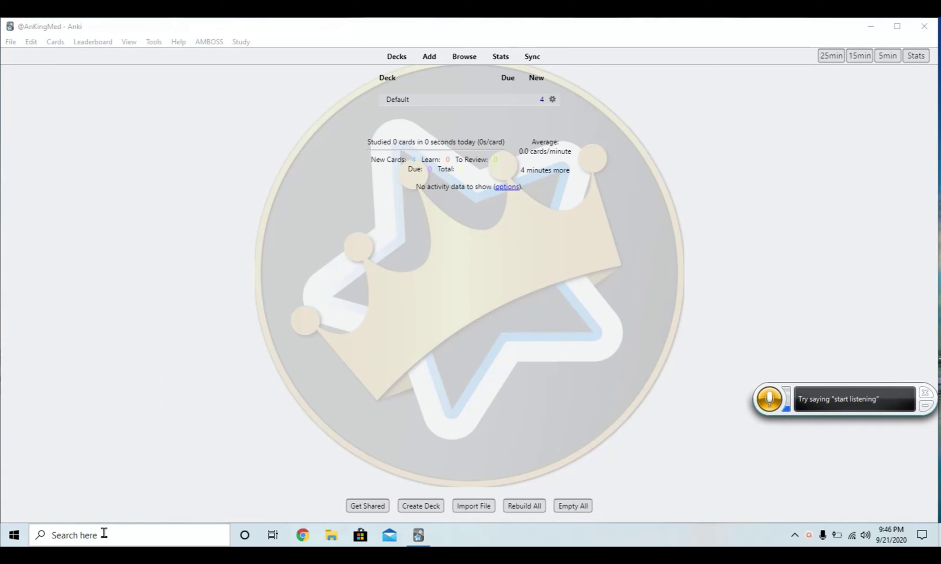
pyautogui.write('windows')
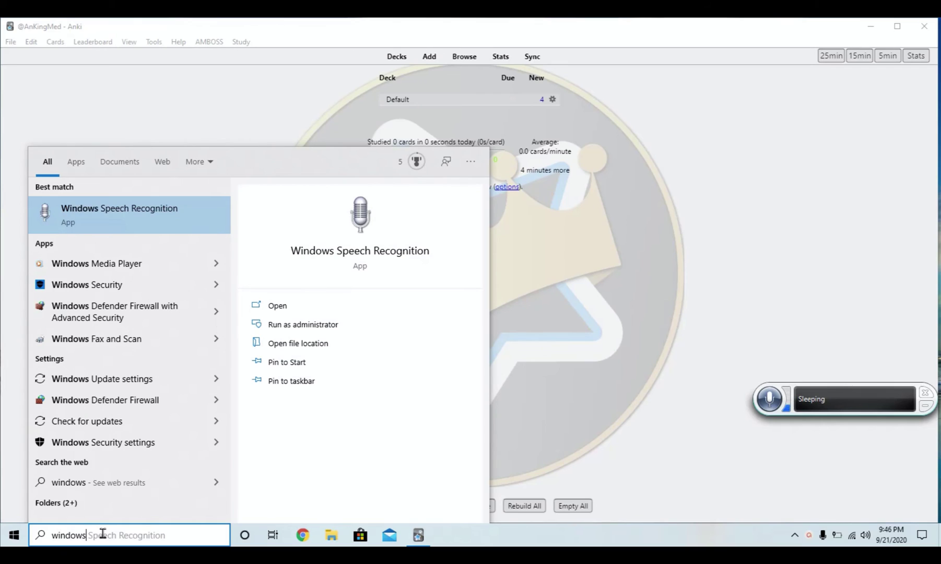
pyautogui.click(553, 152)
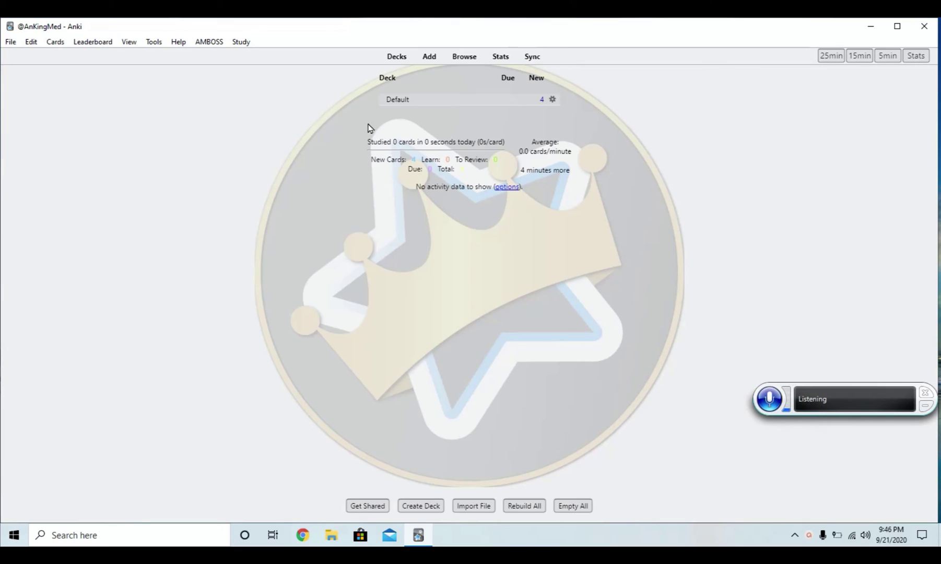
# Start studying the Default deck and answer the first Testing card with 3
pyautogui.click(397, 100)
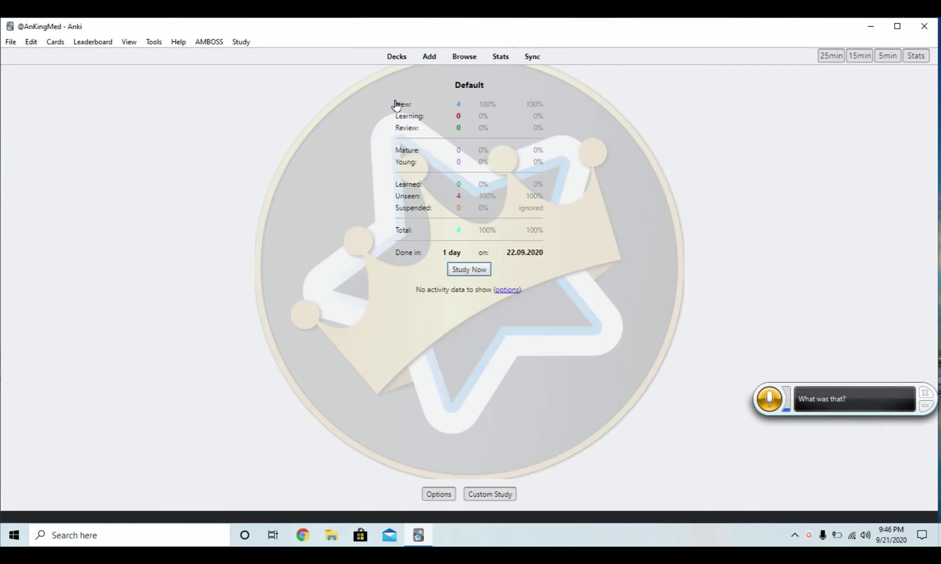
pyautogui.click(469, 269)
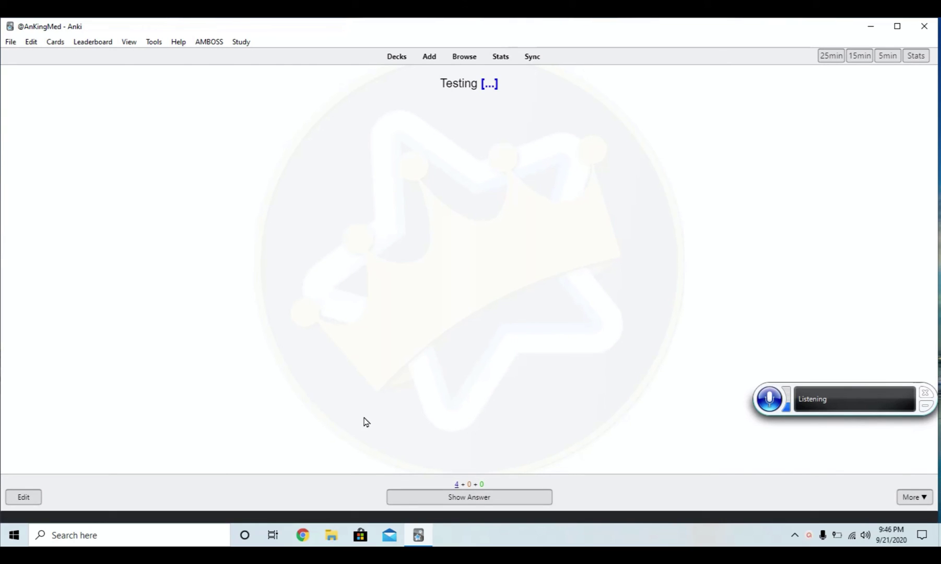
pyautogui.press('Return')
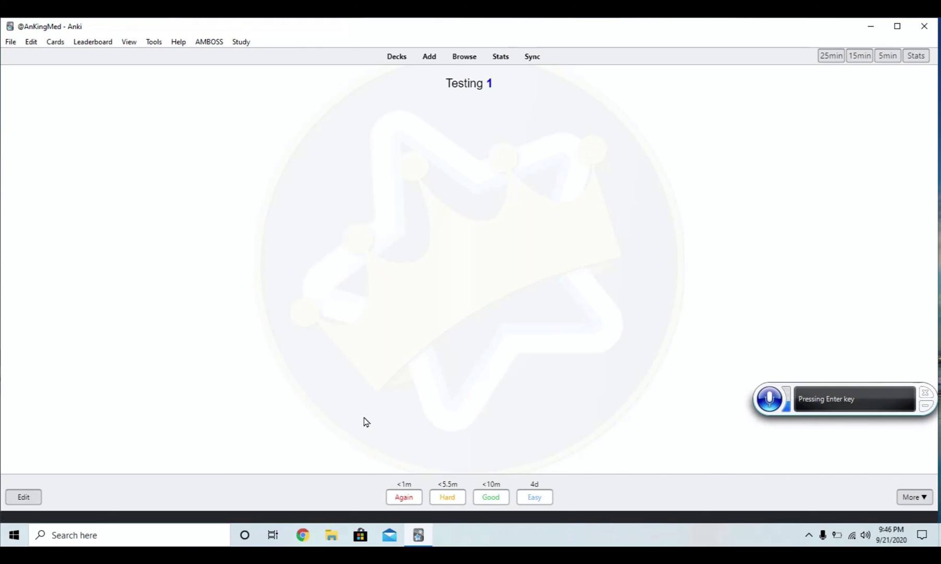
pyautogui.press('3')
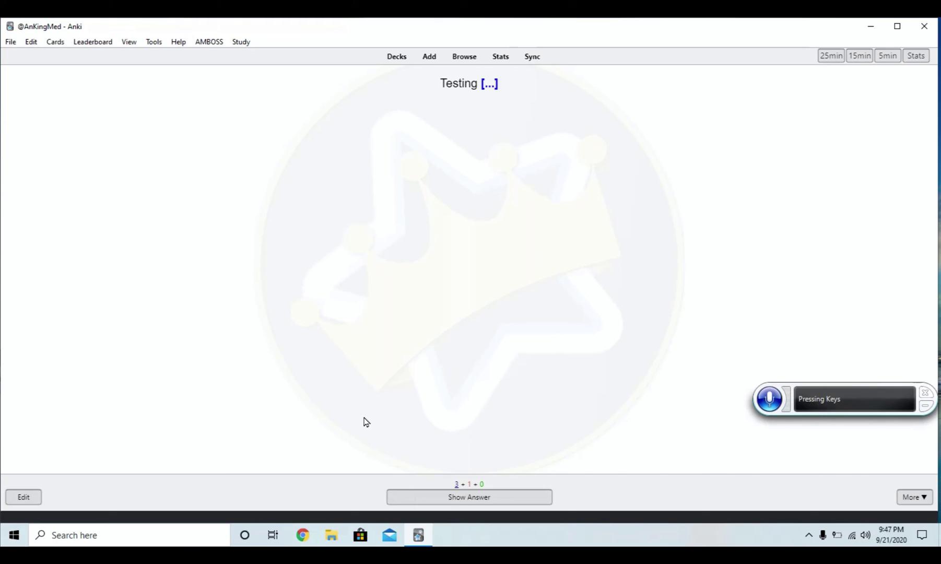
# Reveal Testing 2, 3 and 4 and answer each with 3
pyautogui.press('Return')
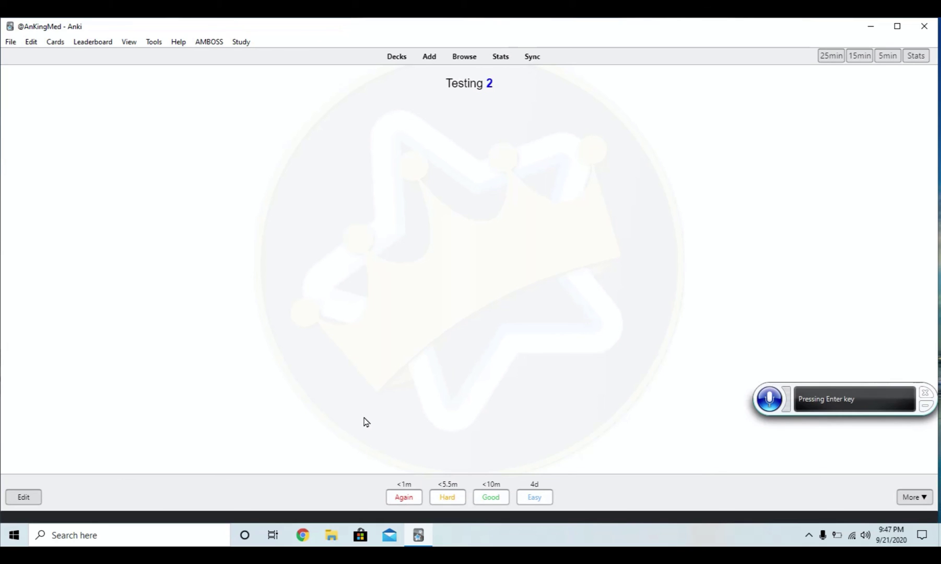
pyautogui.press('3')
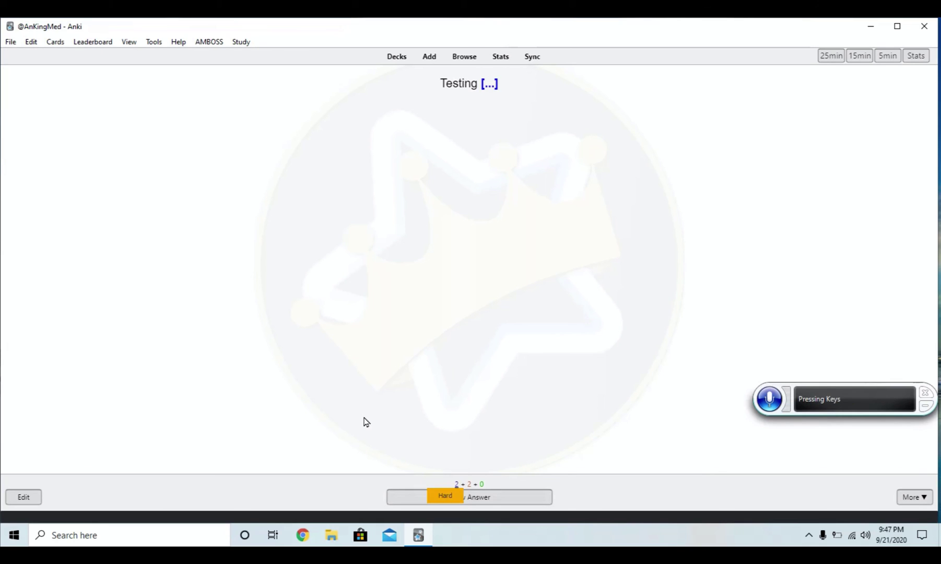
pyautogui.press('Return')
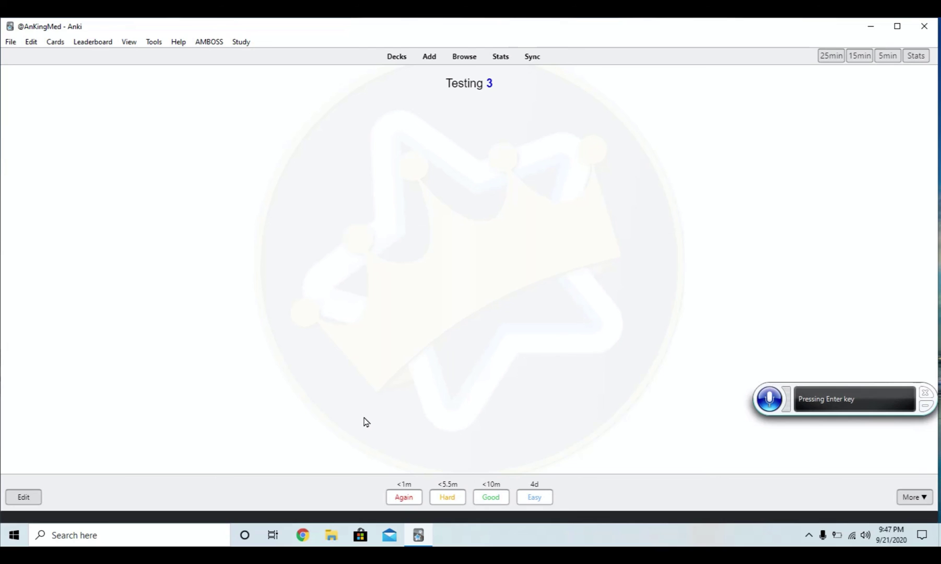
pyautogui.press('3')
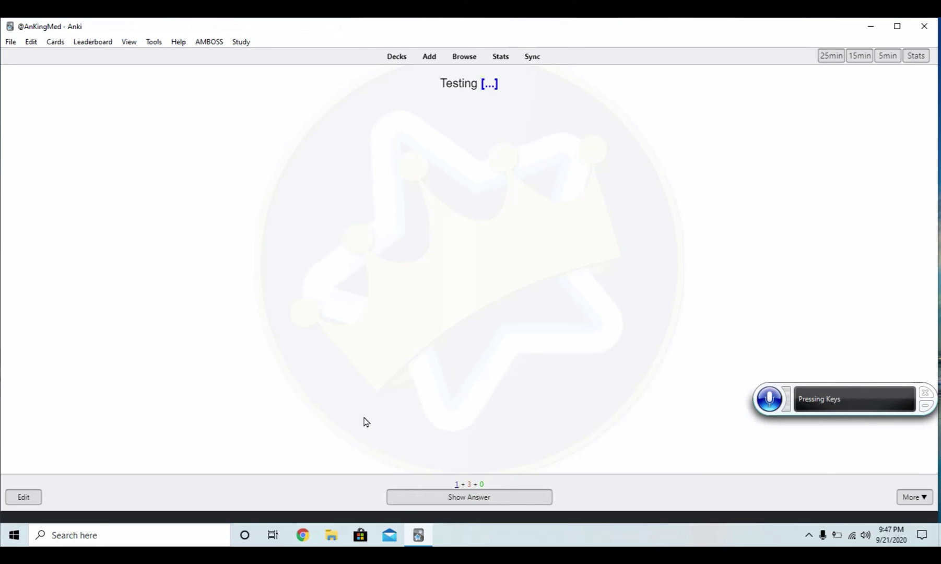
pyautogui.press('Return')
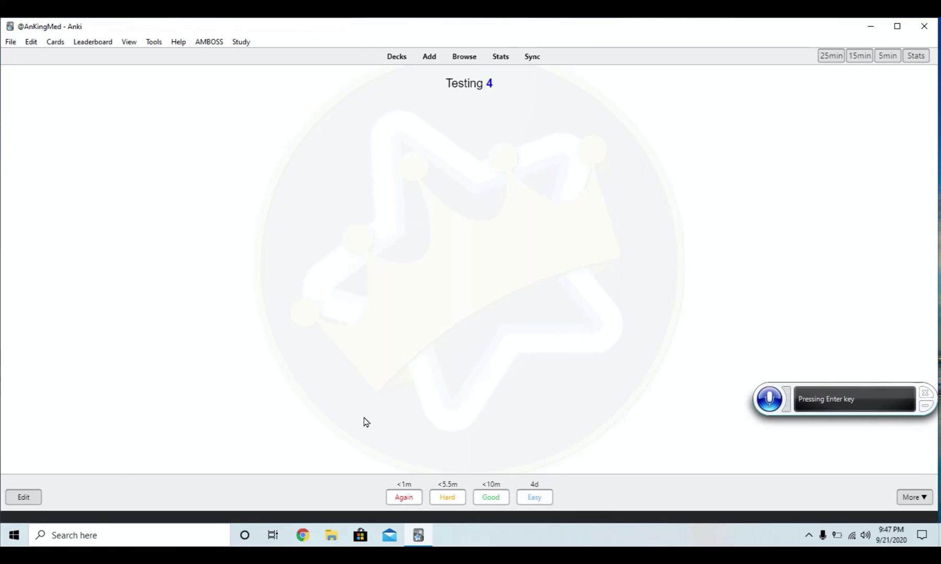
pyautogui.press('3')
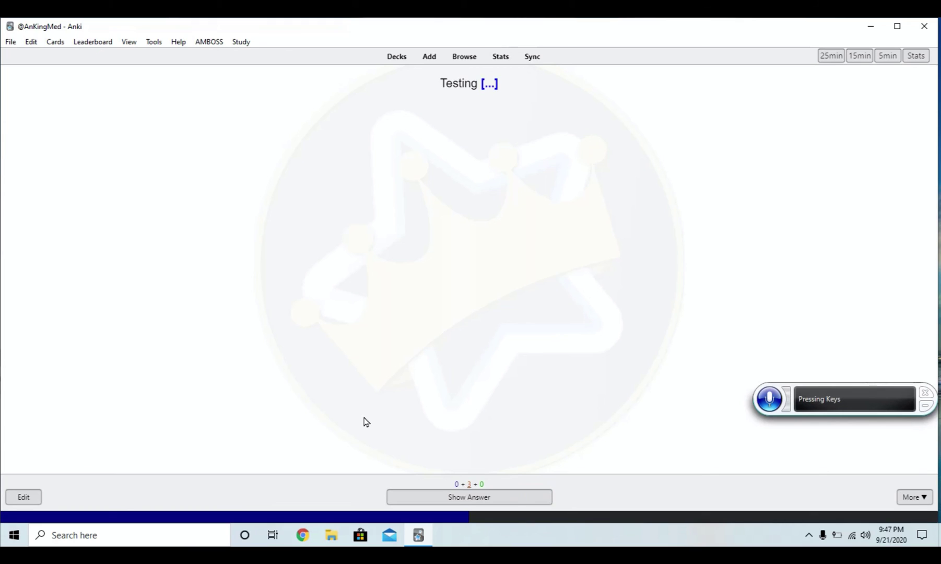